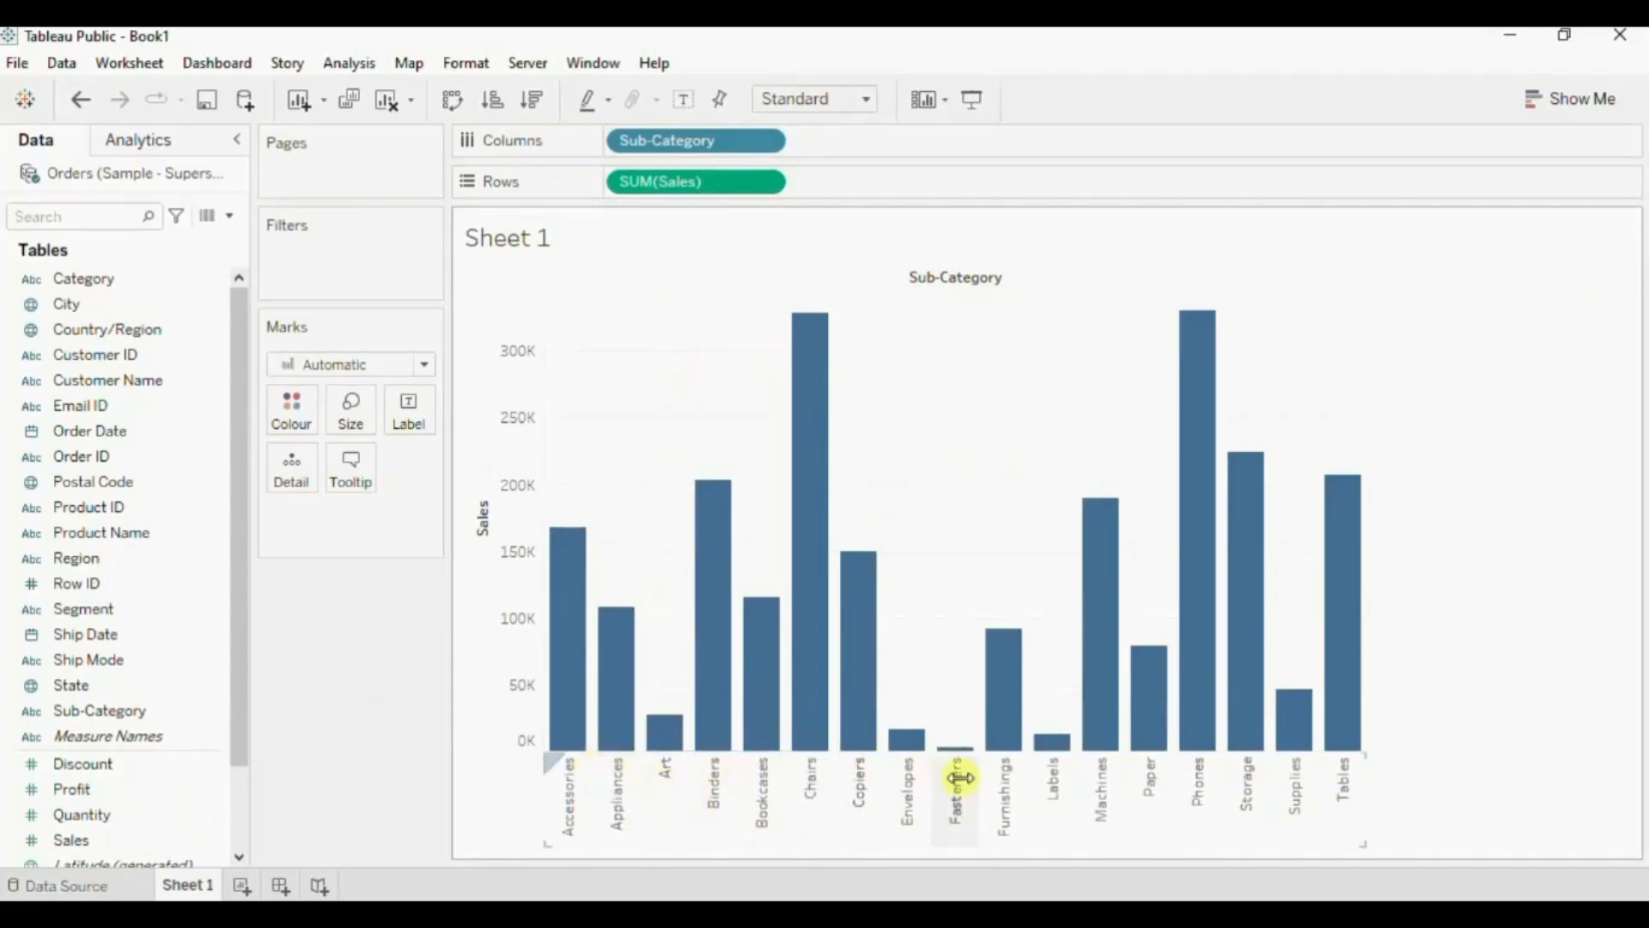
Show mark labels on the bars and format the pane's Sales numbers as custom currency with 0 decimal places.
left_click(685, 102)
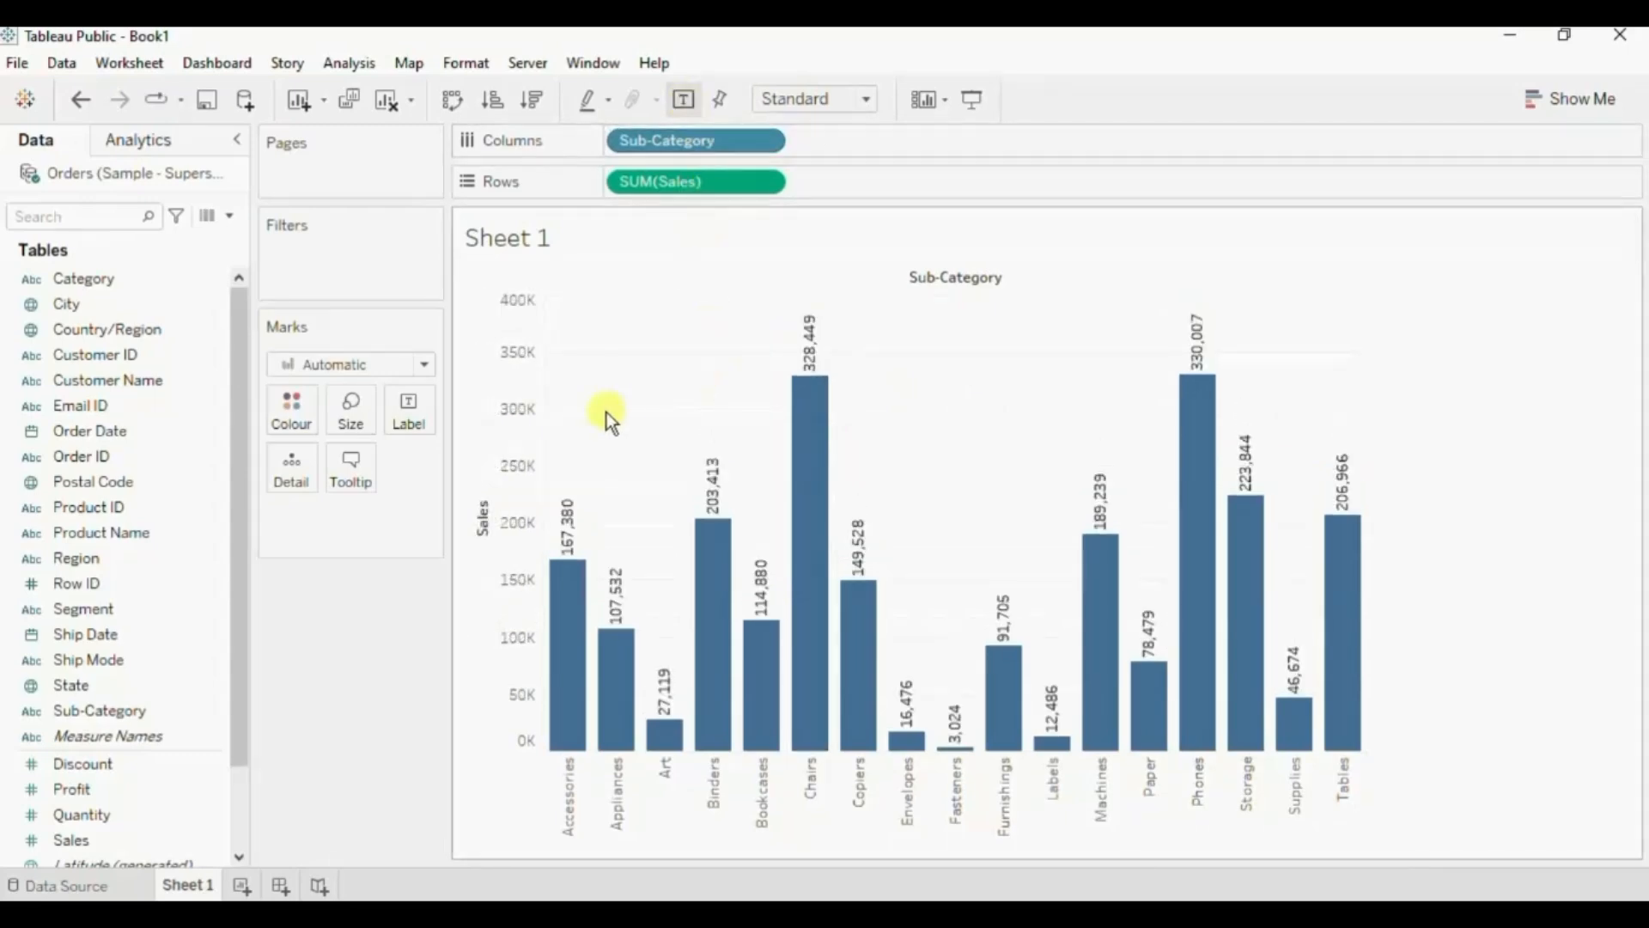
right_click(683, 189)
left_click(744, 282)
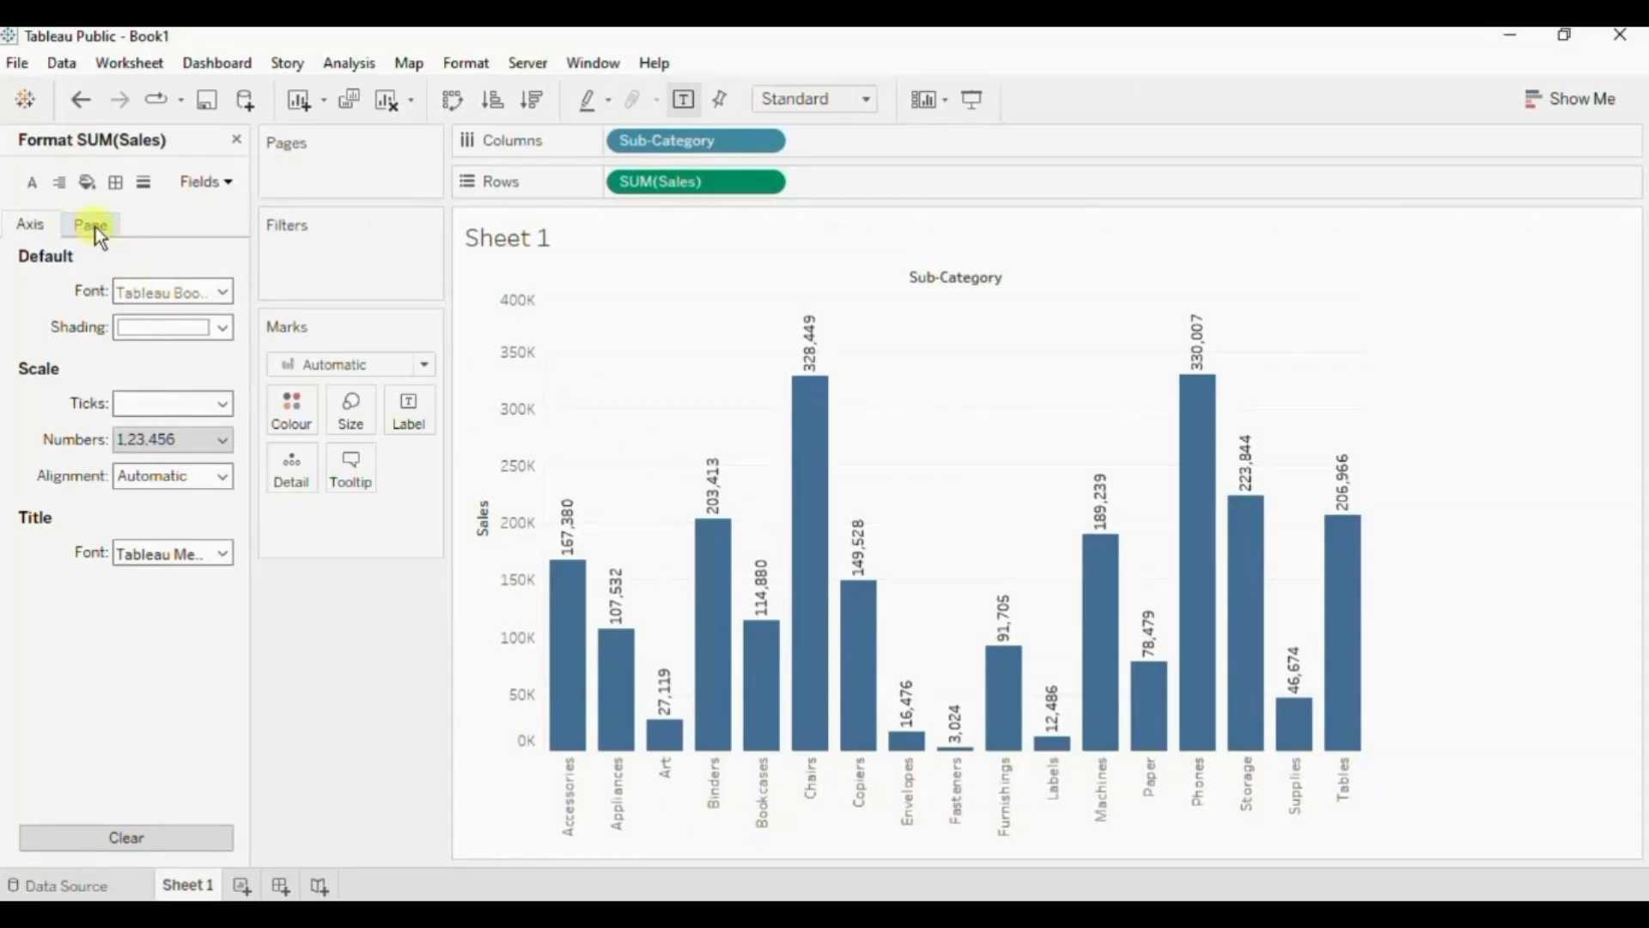
left_click(95, 227)
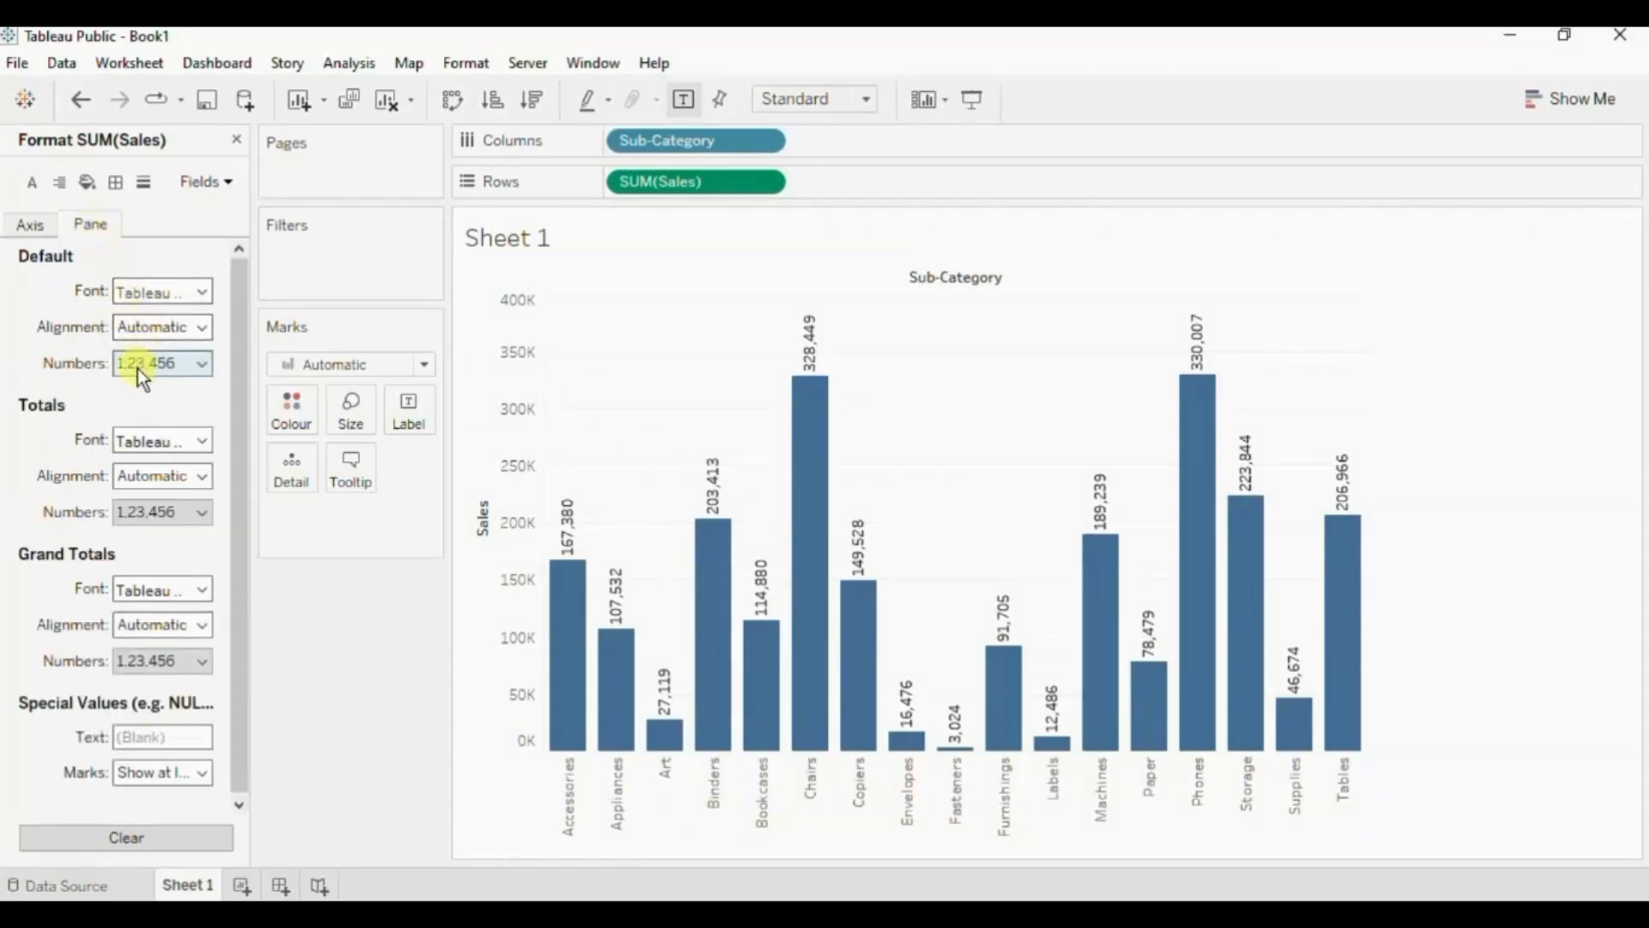
left_click(138, 369)
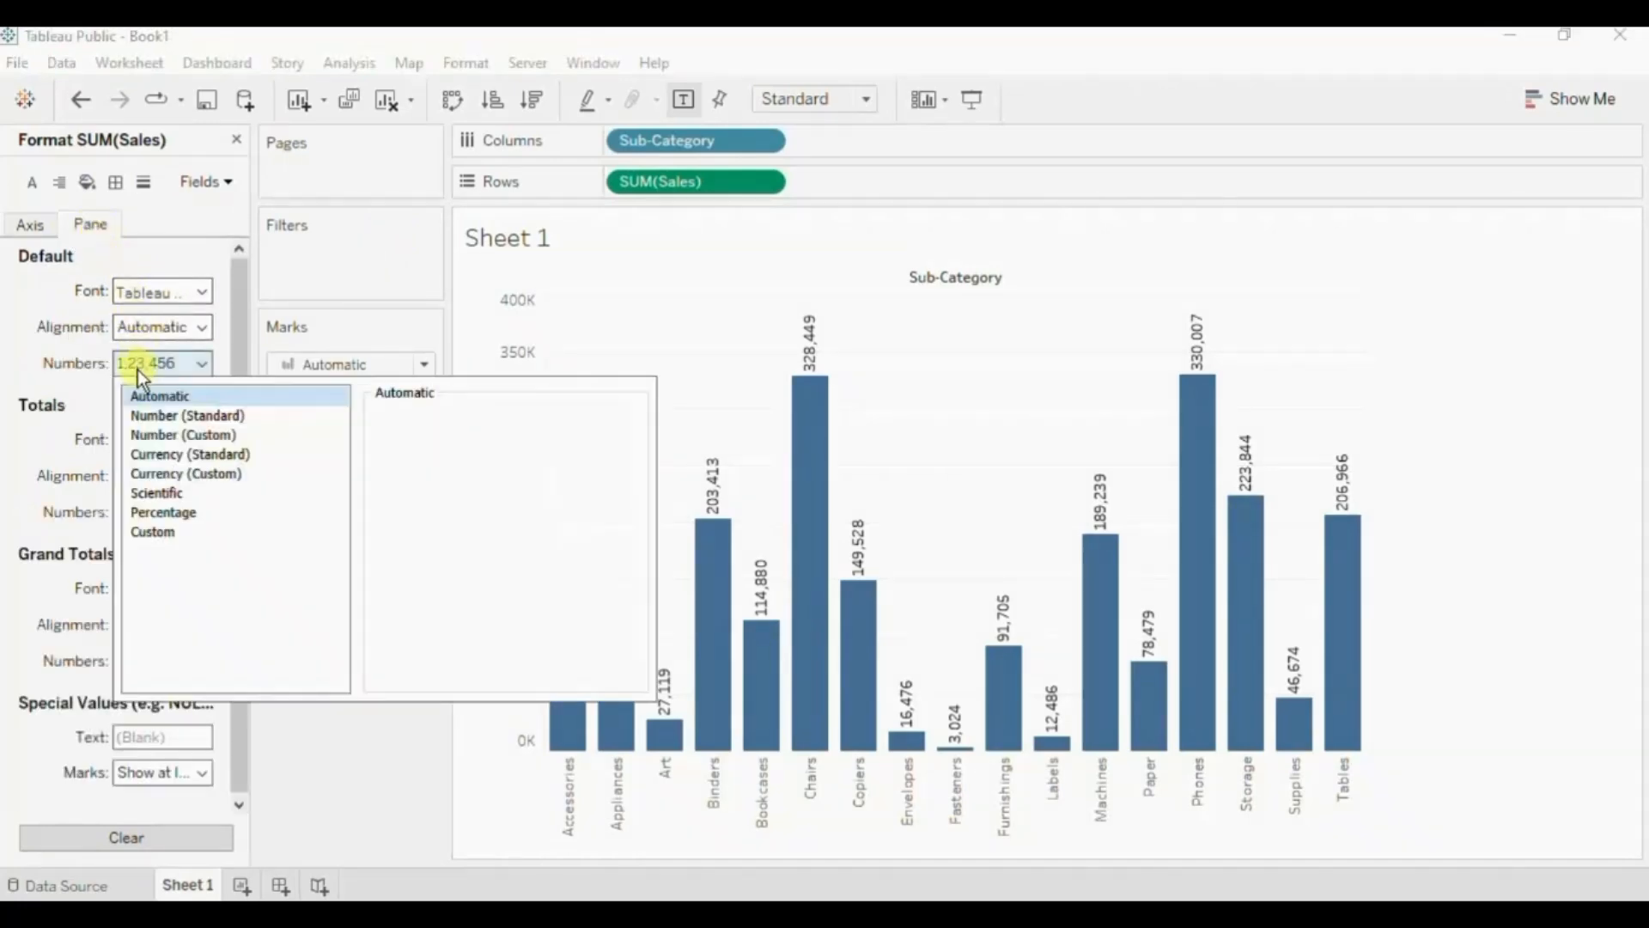
left_click(159, 473)
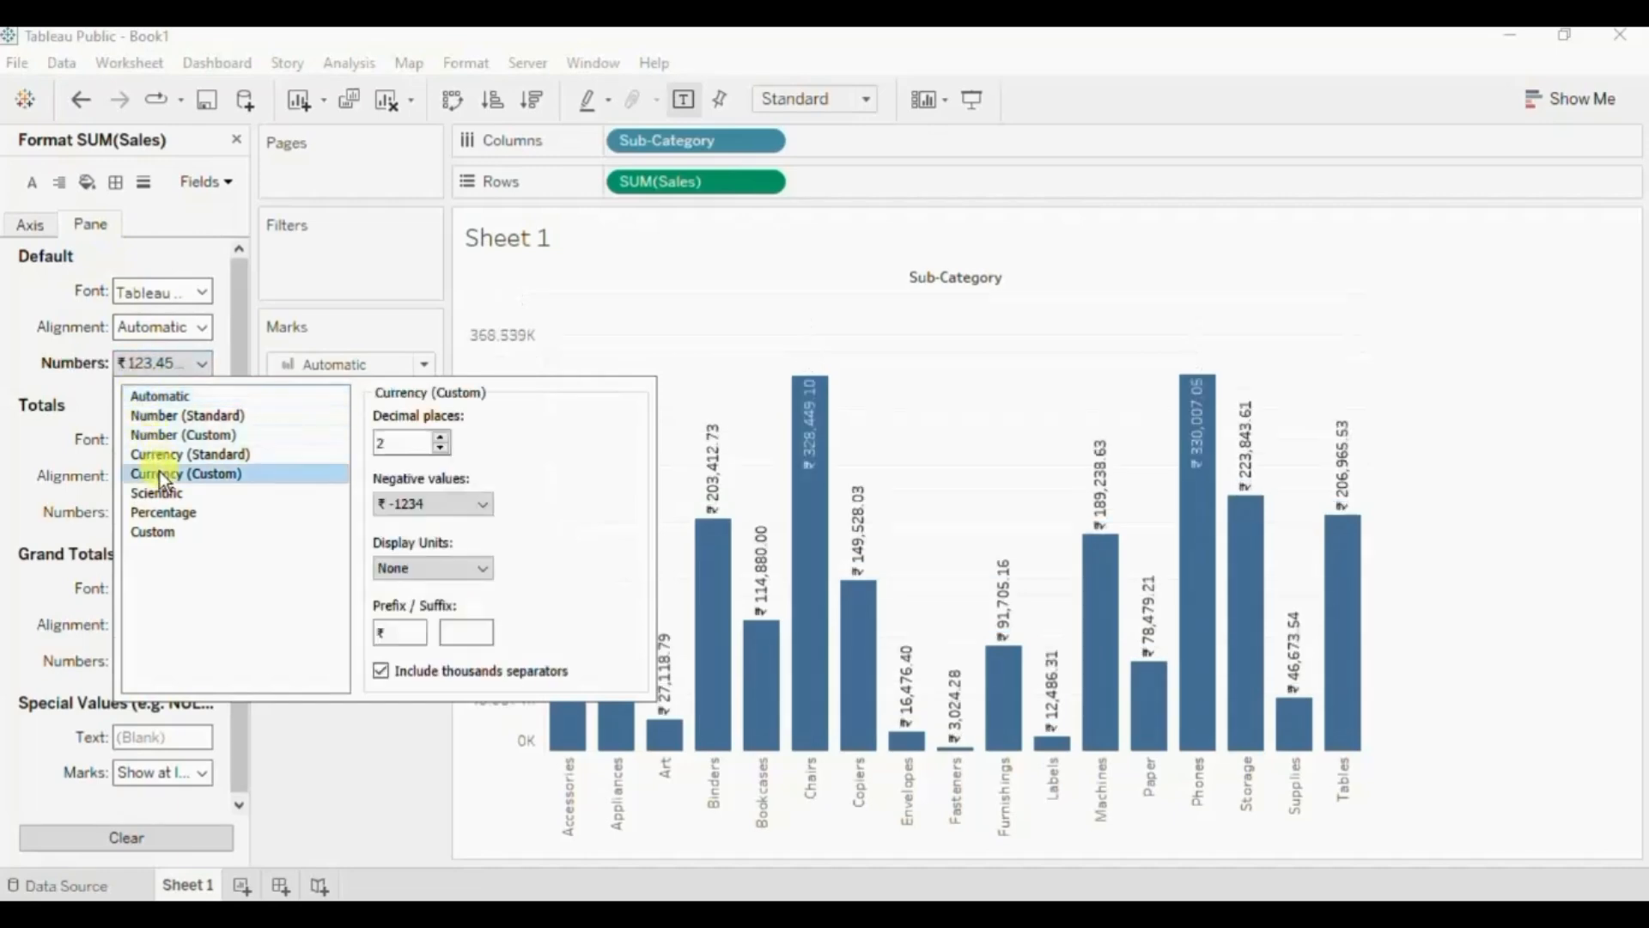
left_click(440, 449)
left_click(439, 449)
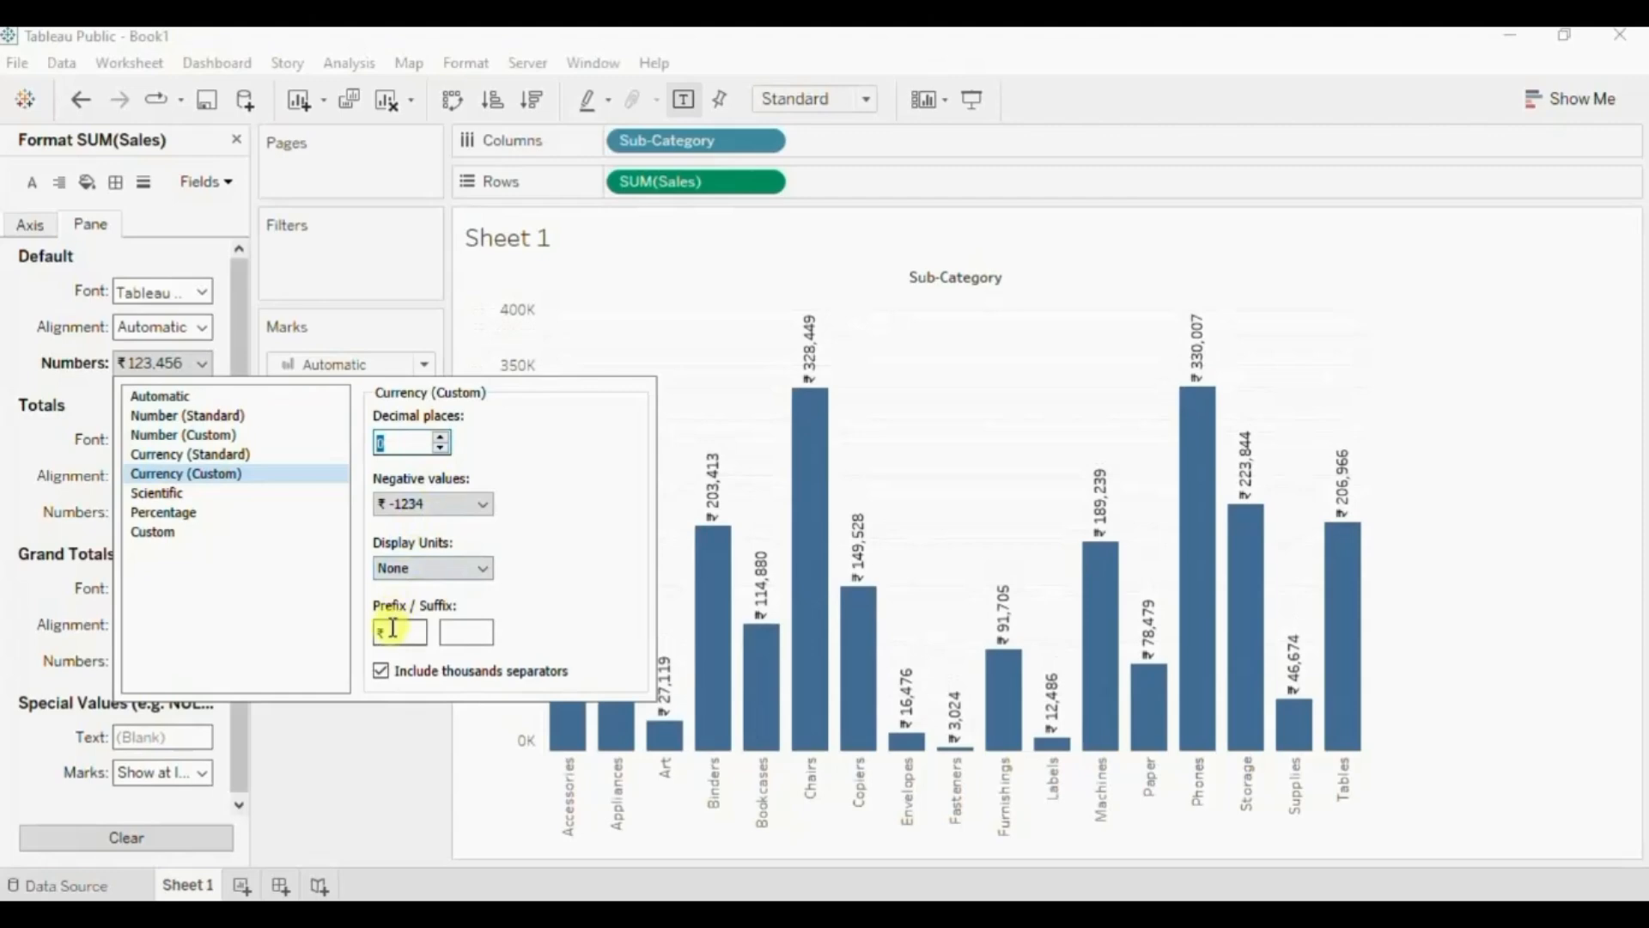
Set the Sales label currency prefix to $ and the display units to Thousands (K).
double_click(392, 630)
type("$")
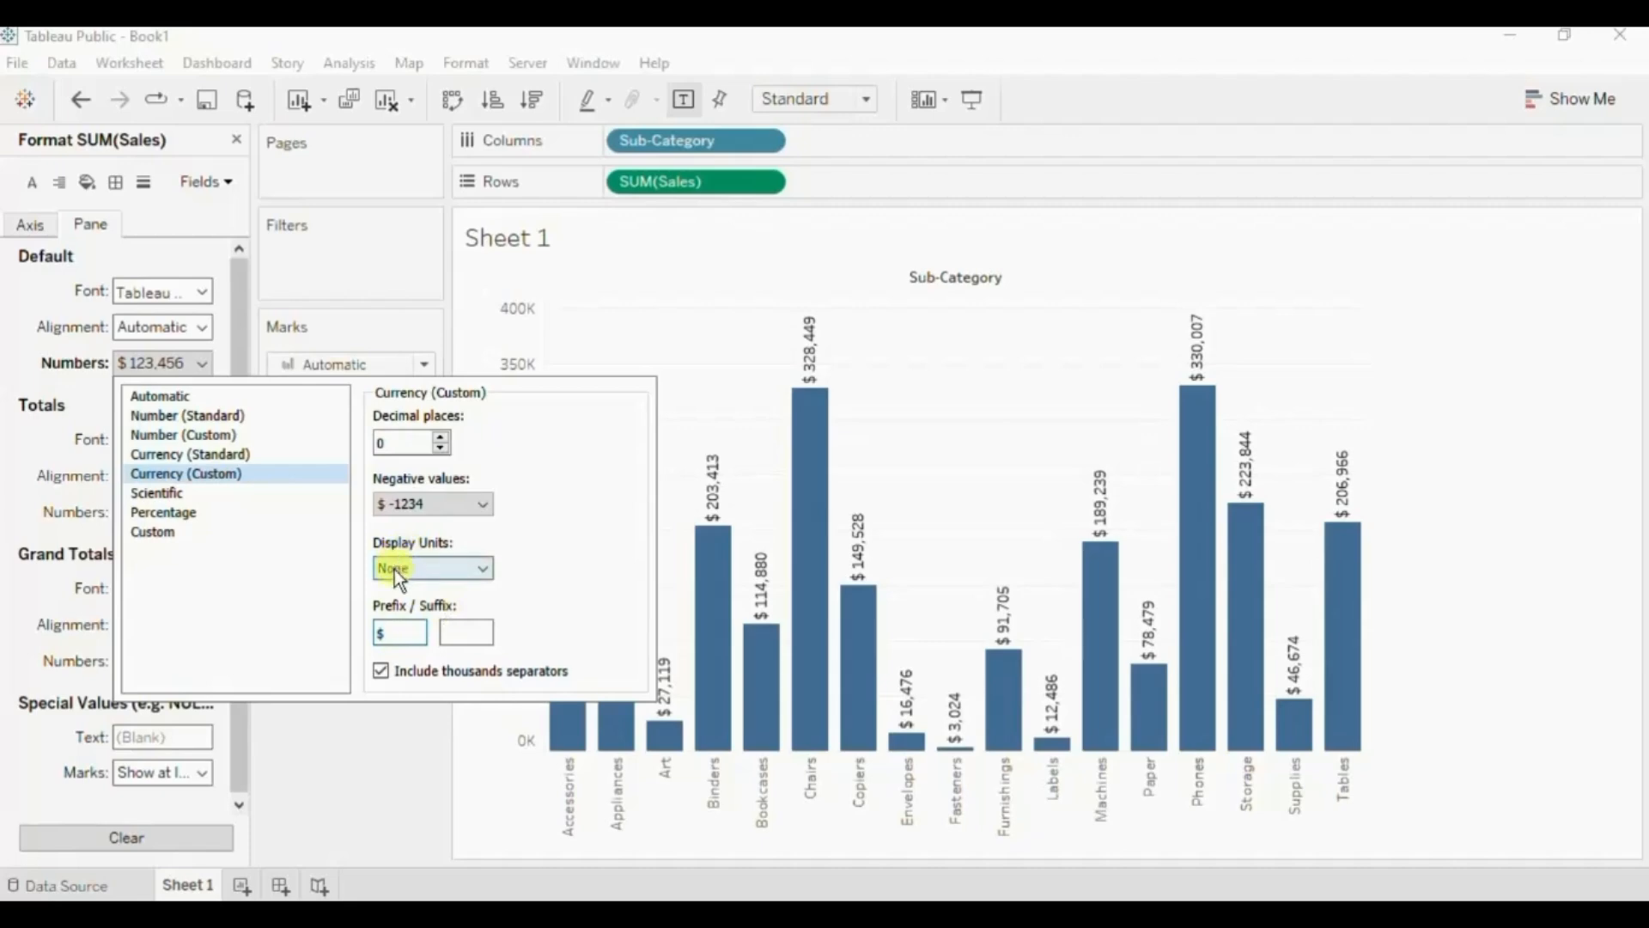
left_click(424, 570)
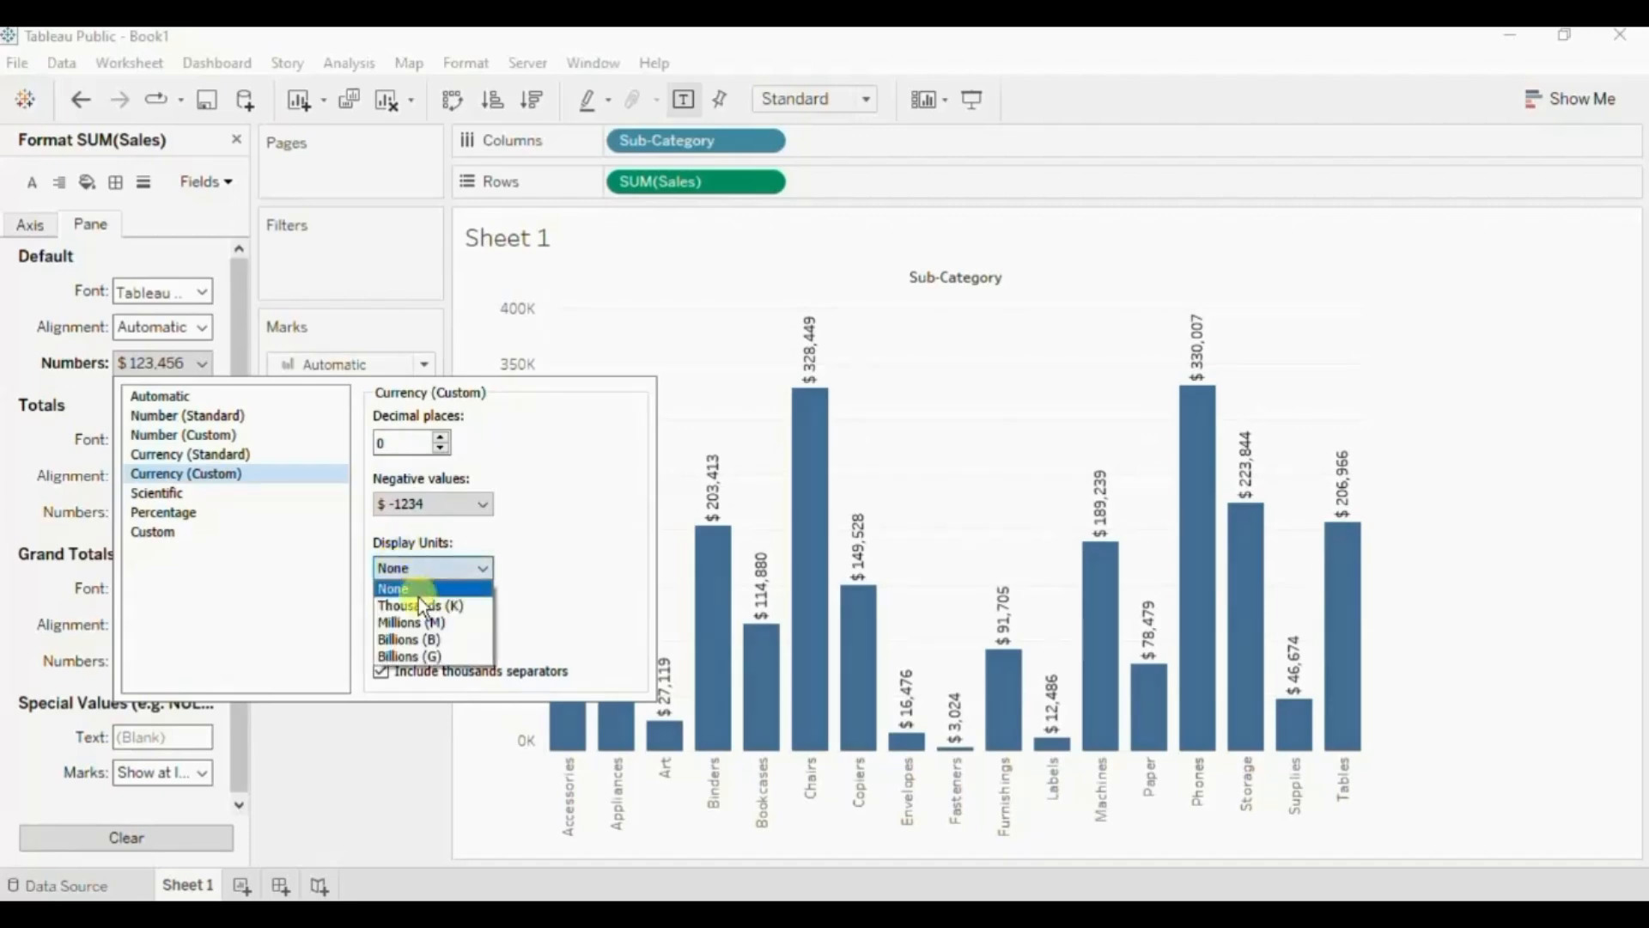
left_click(420, 604)
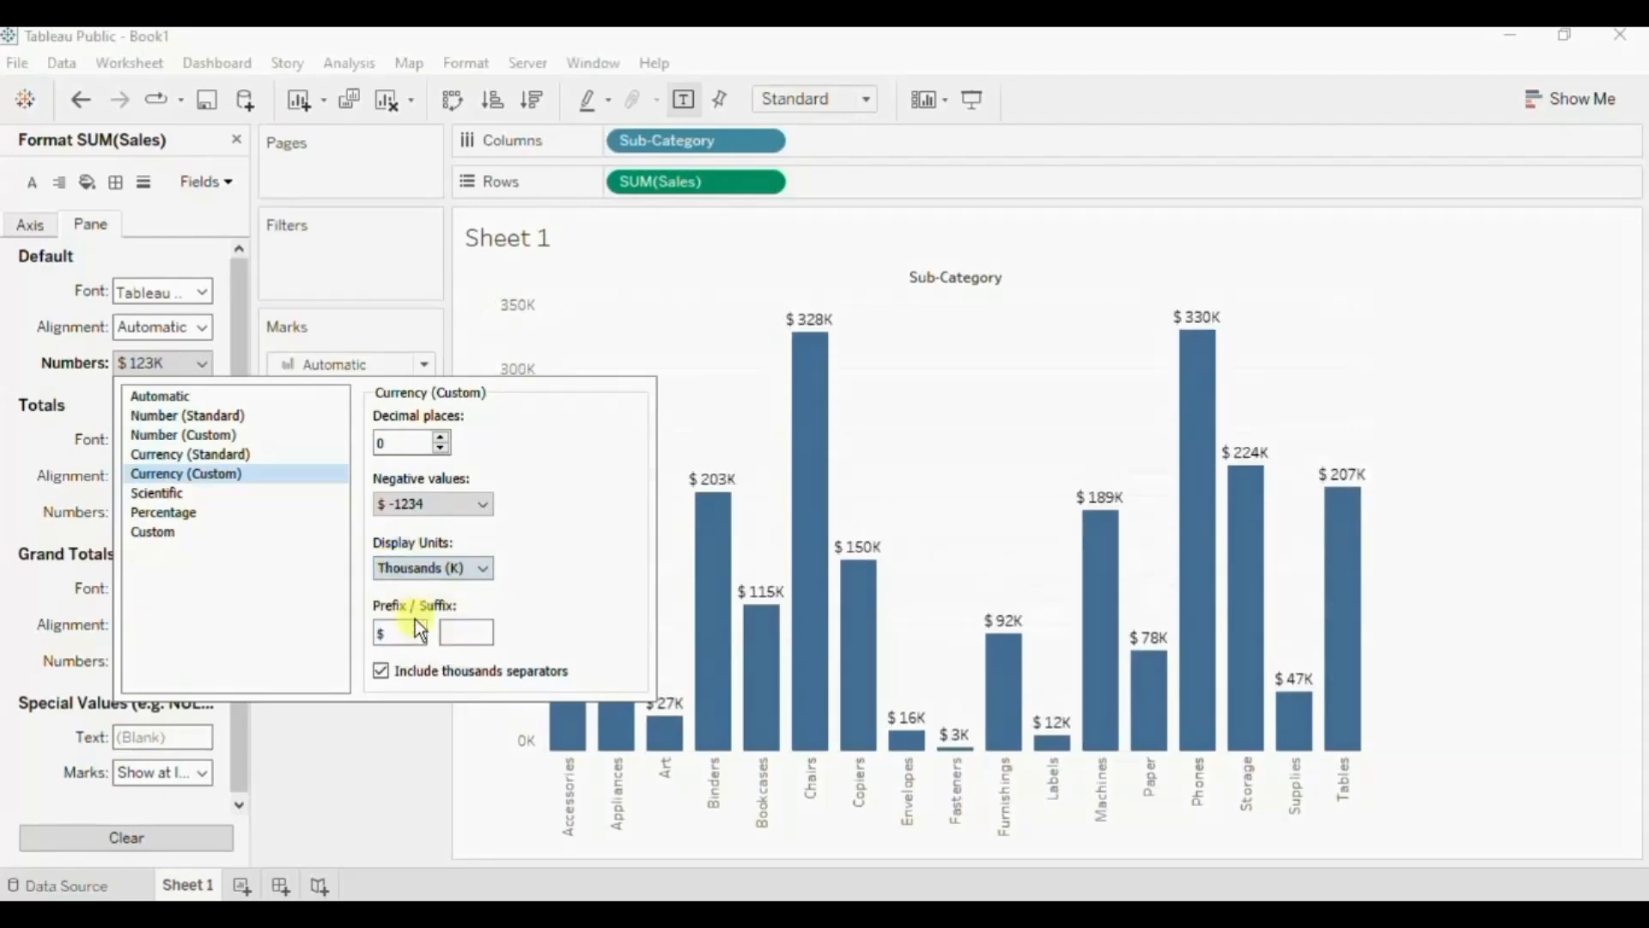
key("Escape")
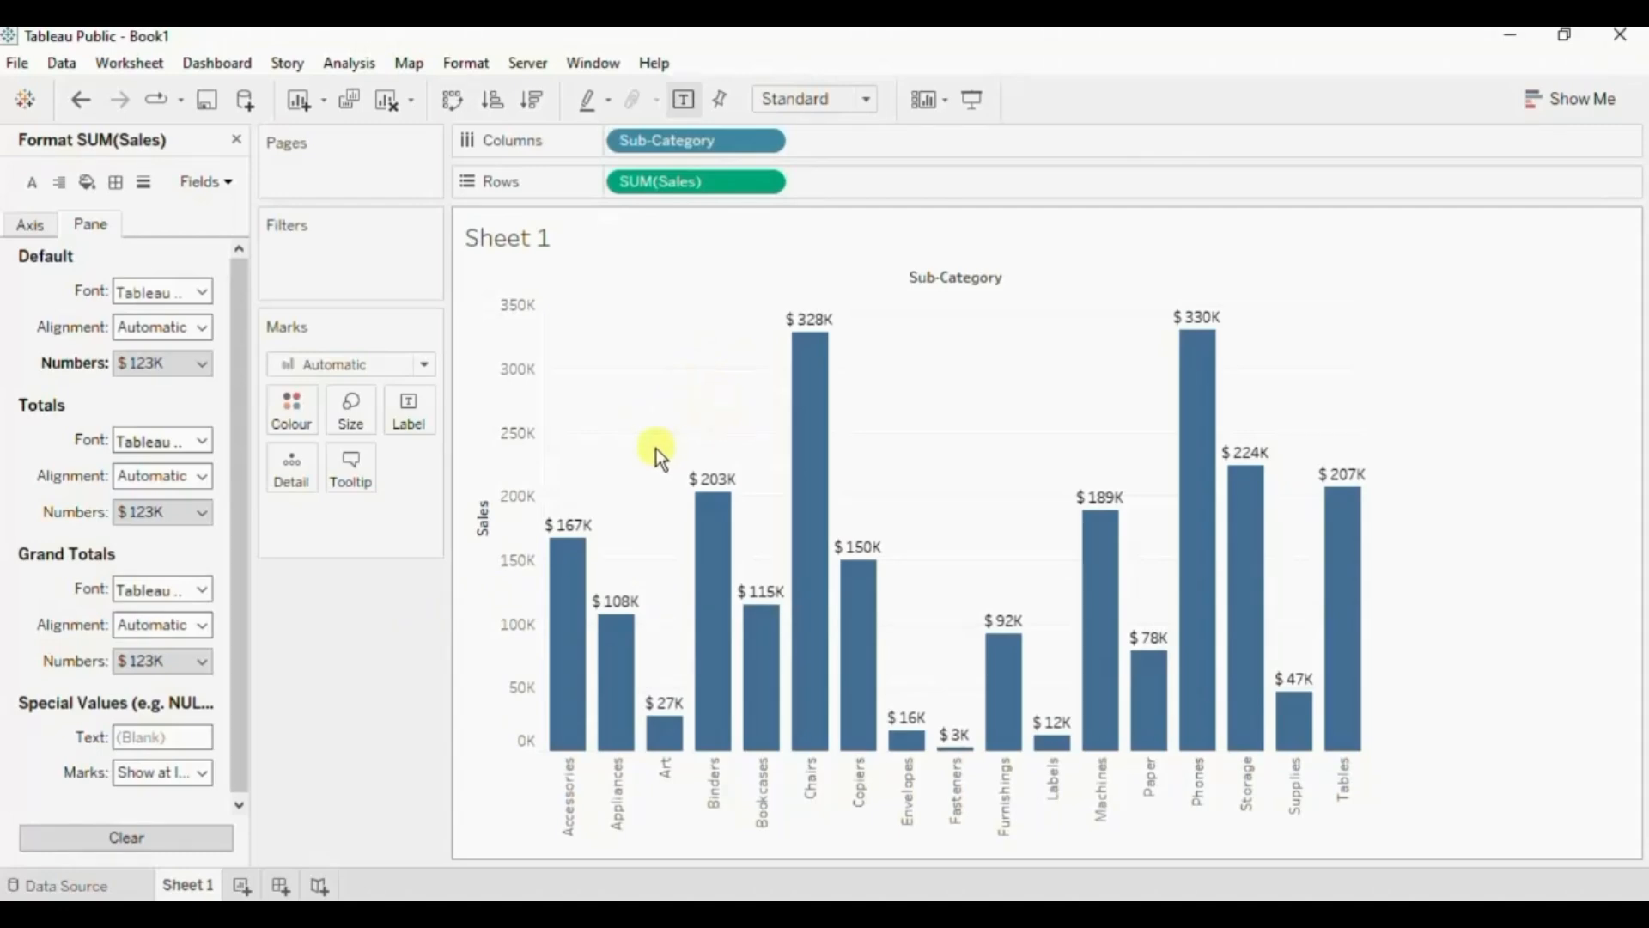
Change the colour of the bars to light blue.
mouse_move(703, 558)
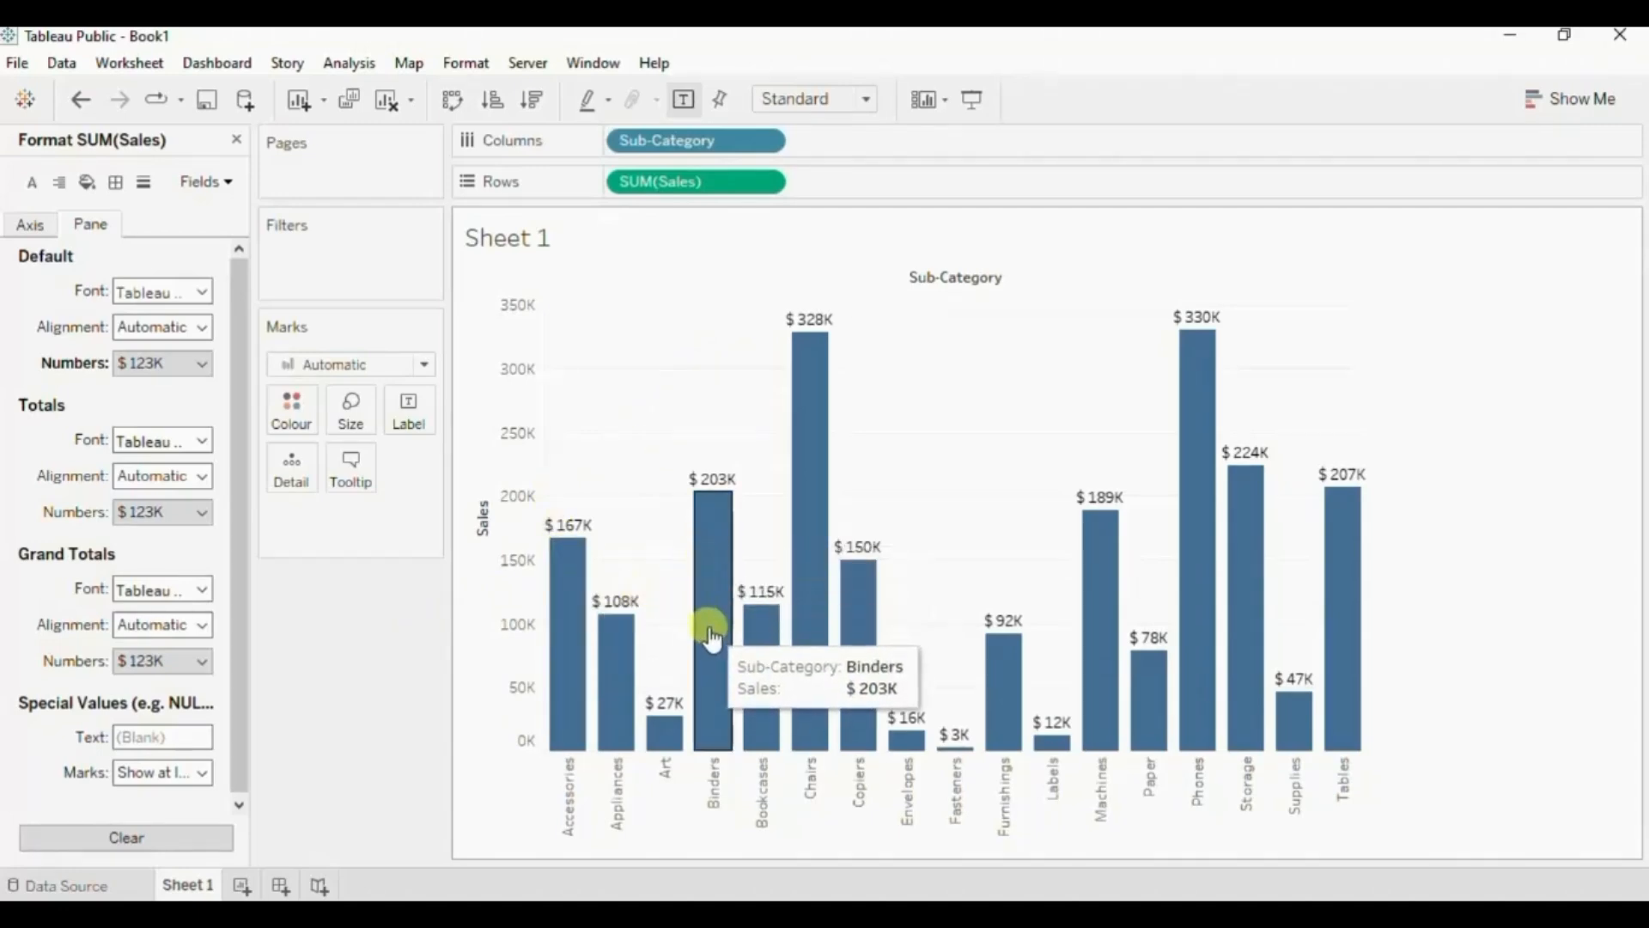
left_click(295, 422)
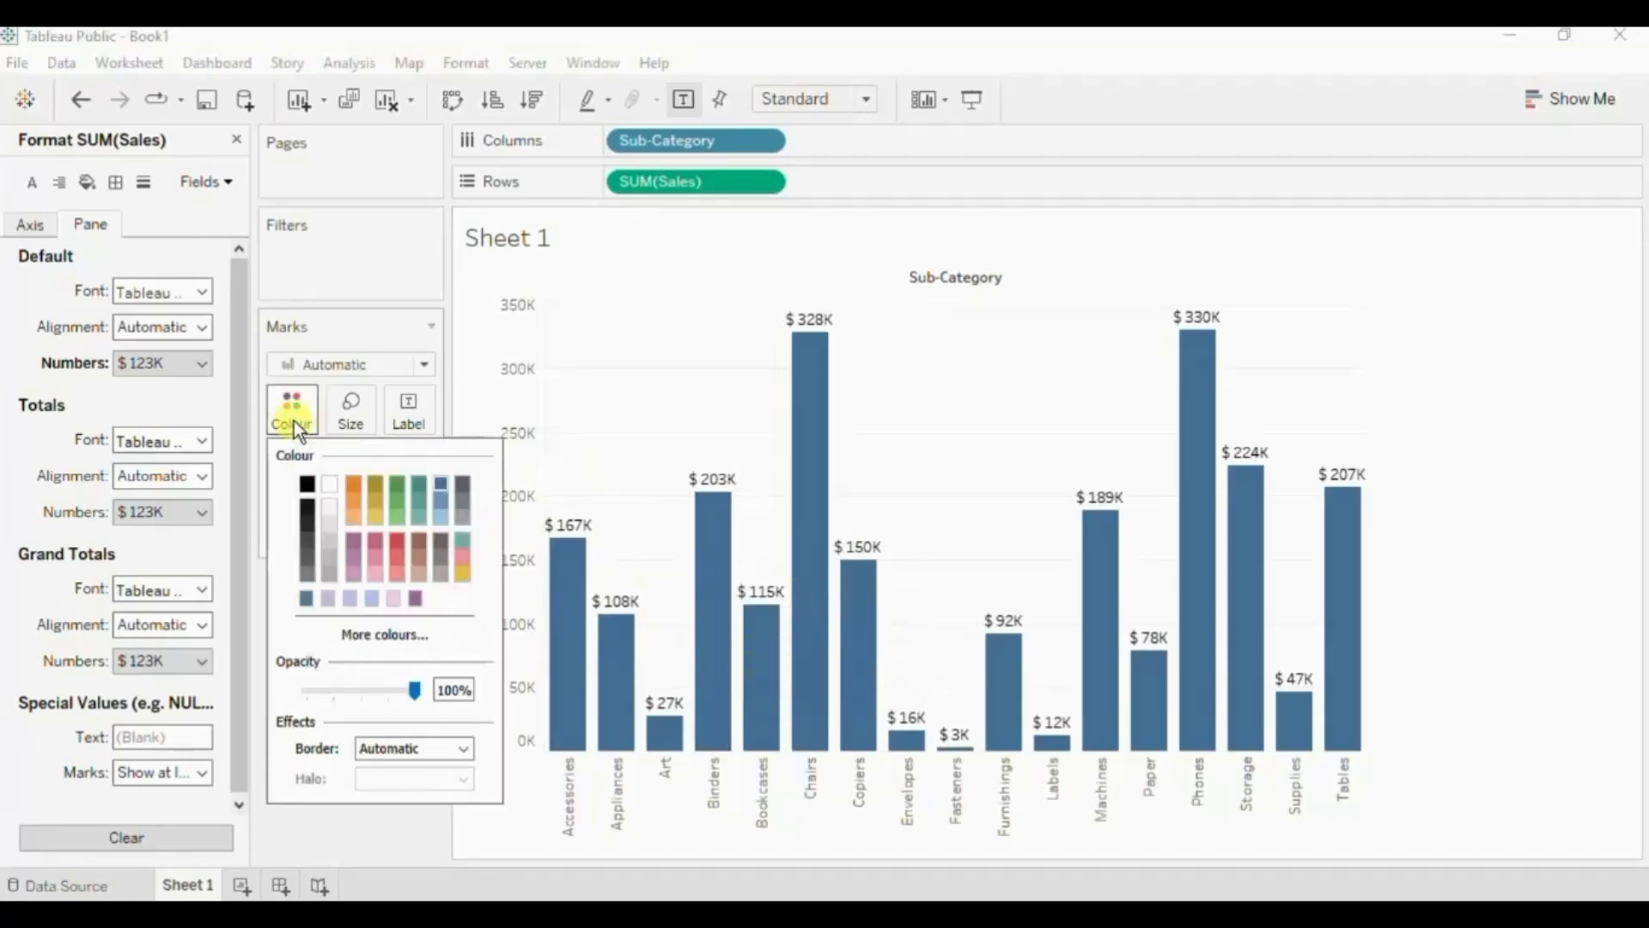
left_click(443, 519)
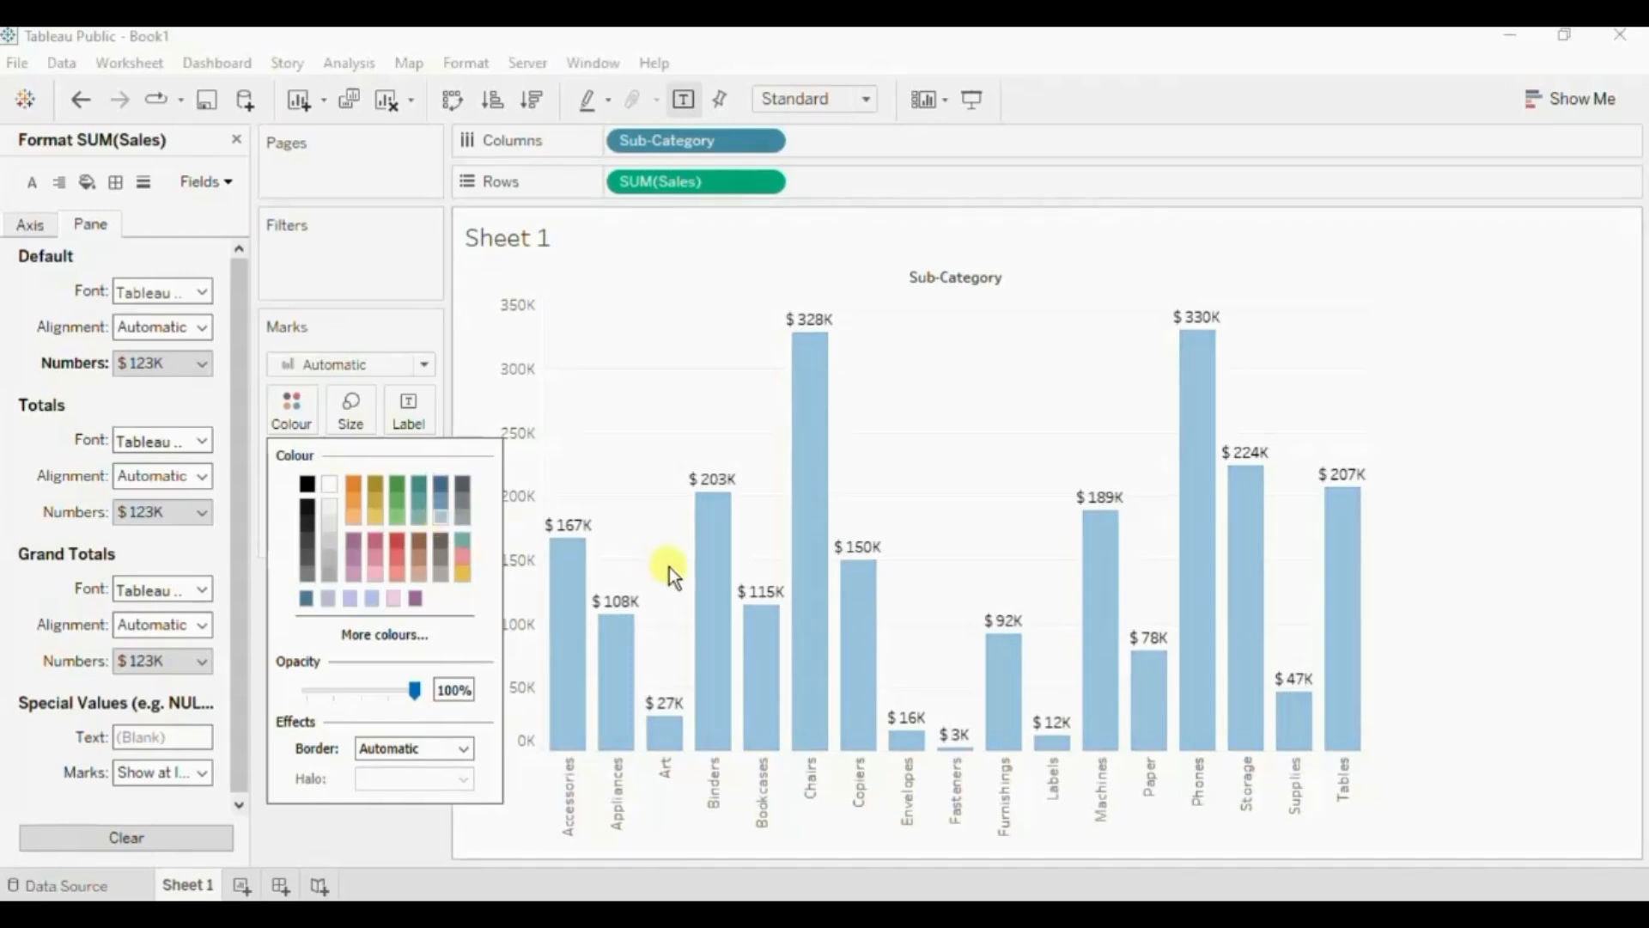
left_click(335, 831)
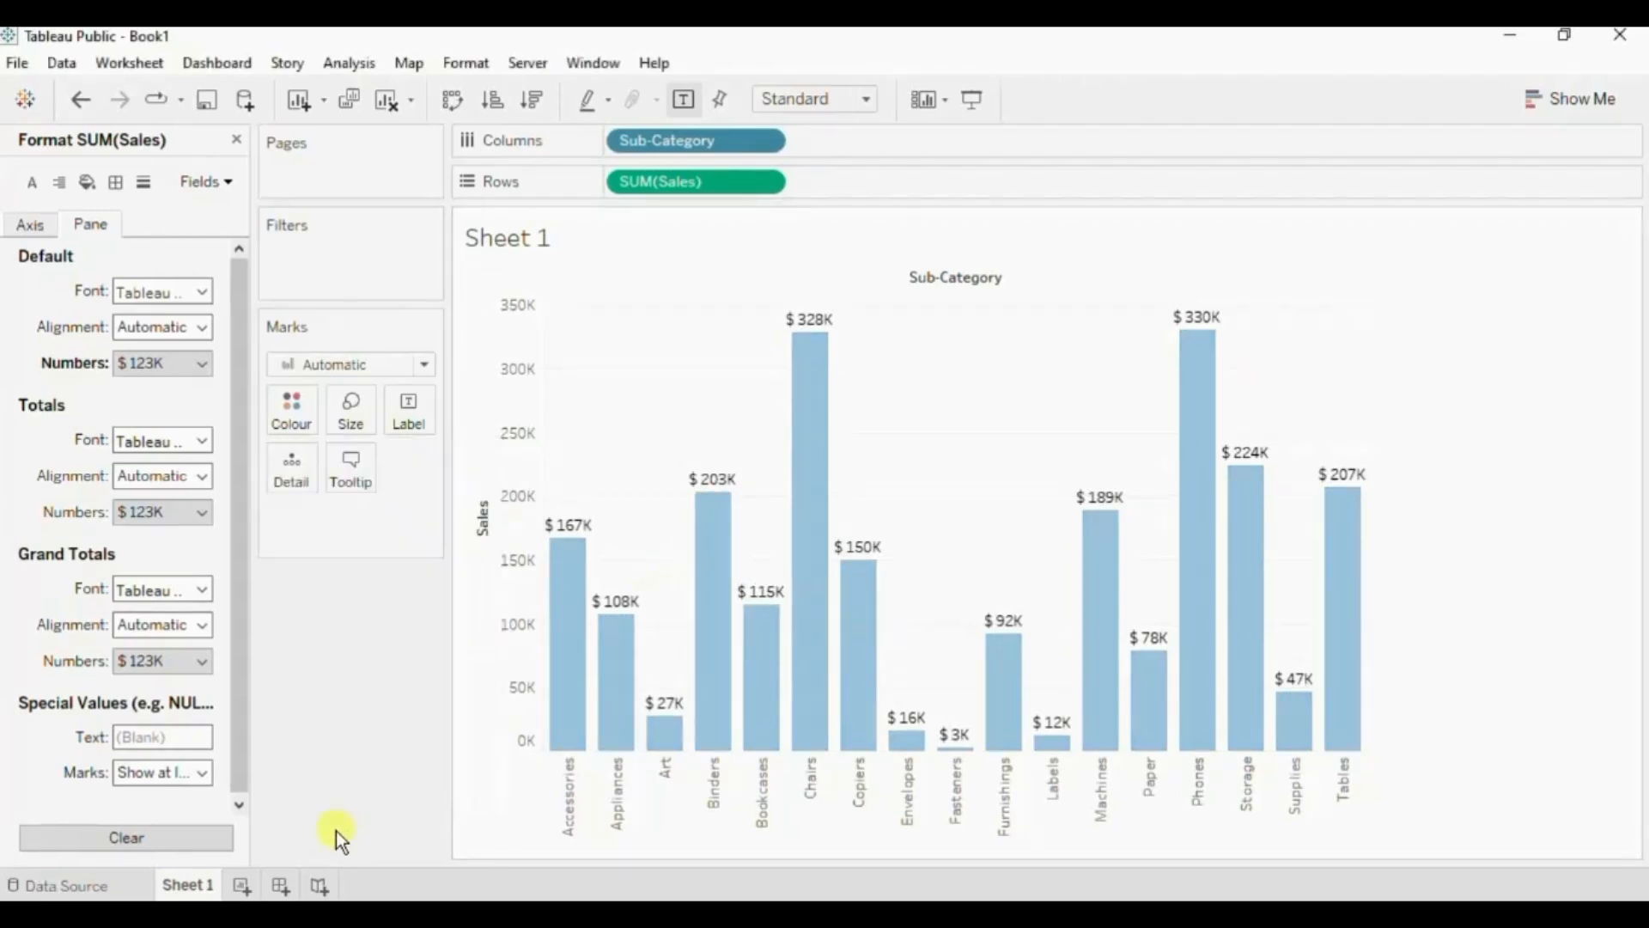
Add a second Sales measure to Rows as a dual axis and synchronise the two axes.
mouse_move(562, 557)
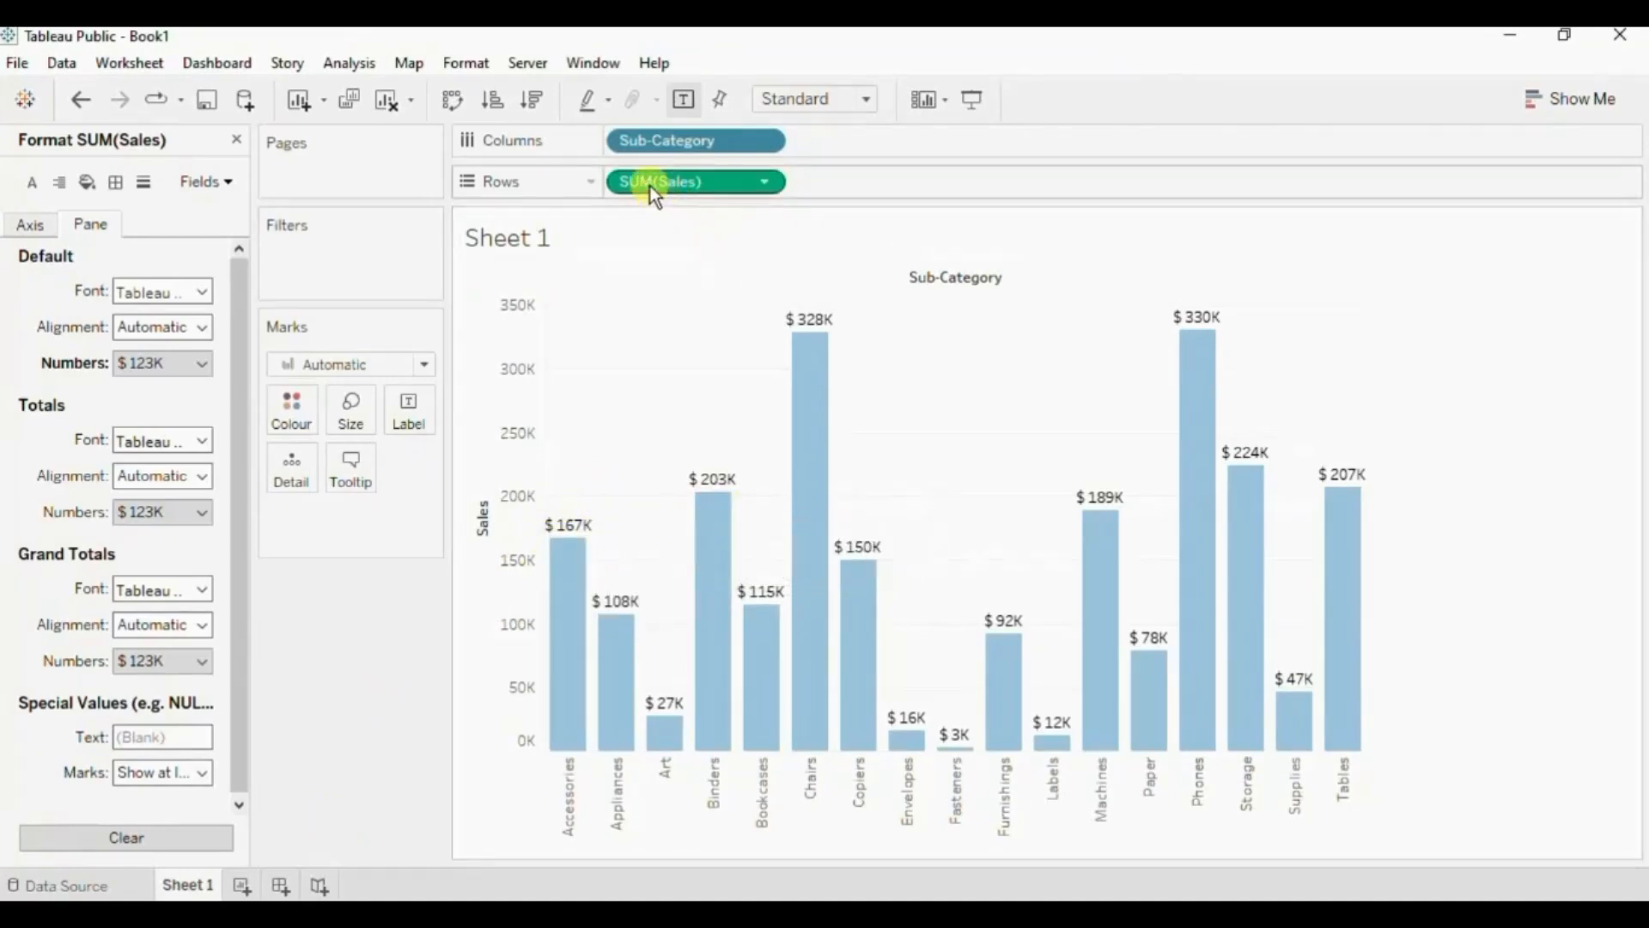
left_click(238, 141)
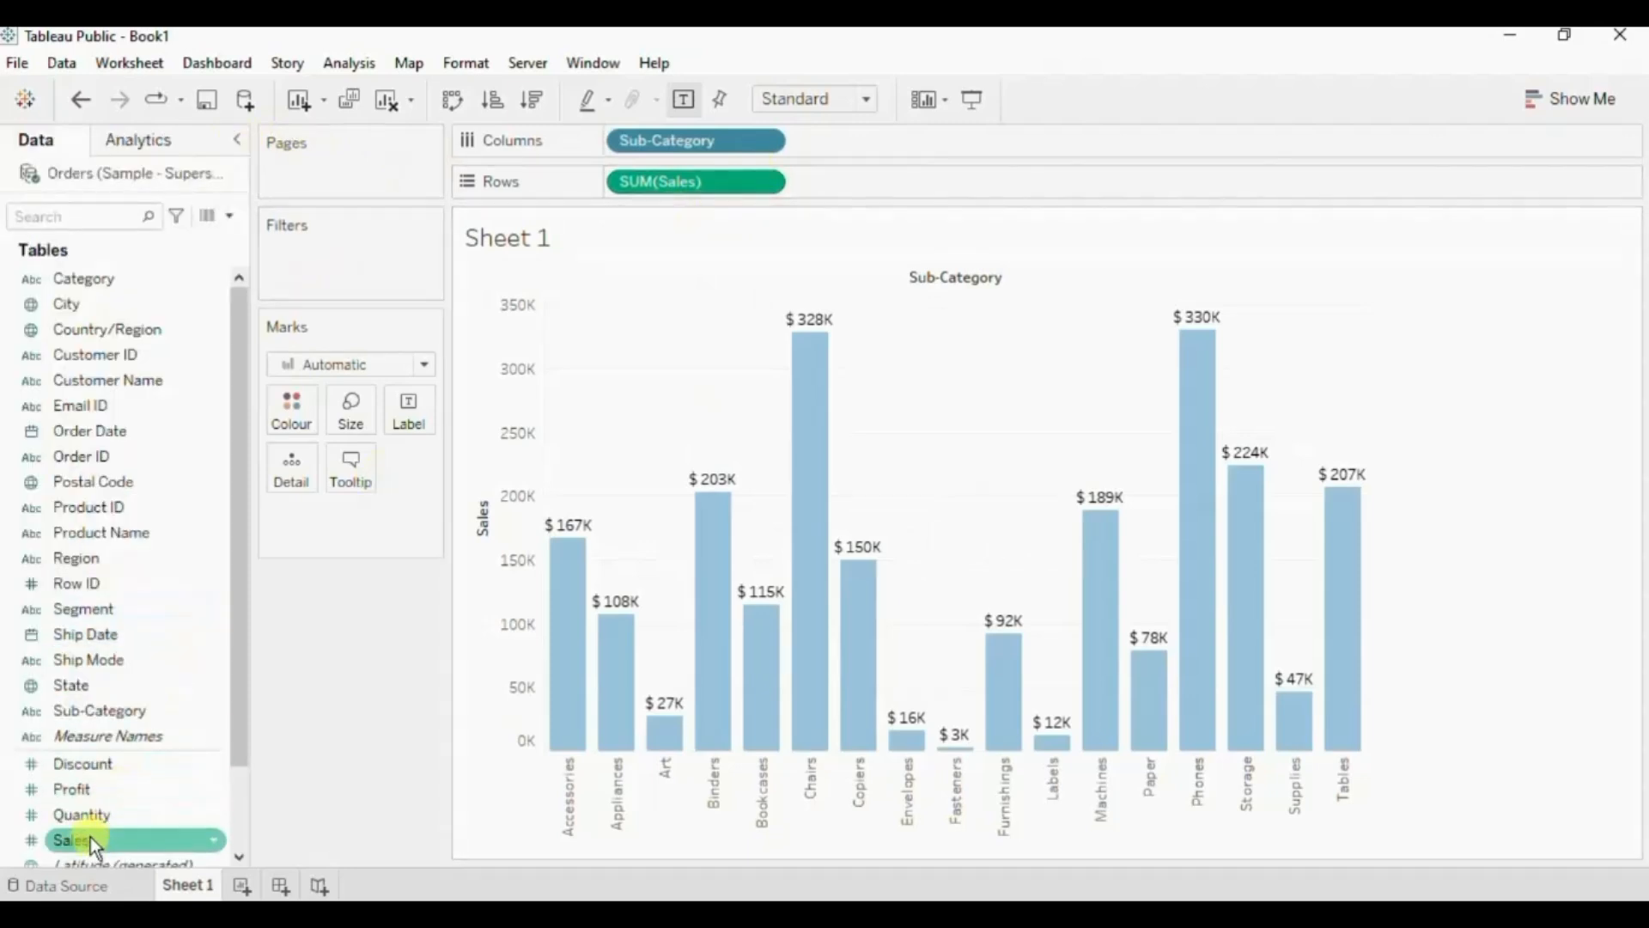
left_click_drag(87, 841, 845, 178)
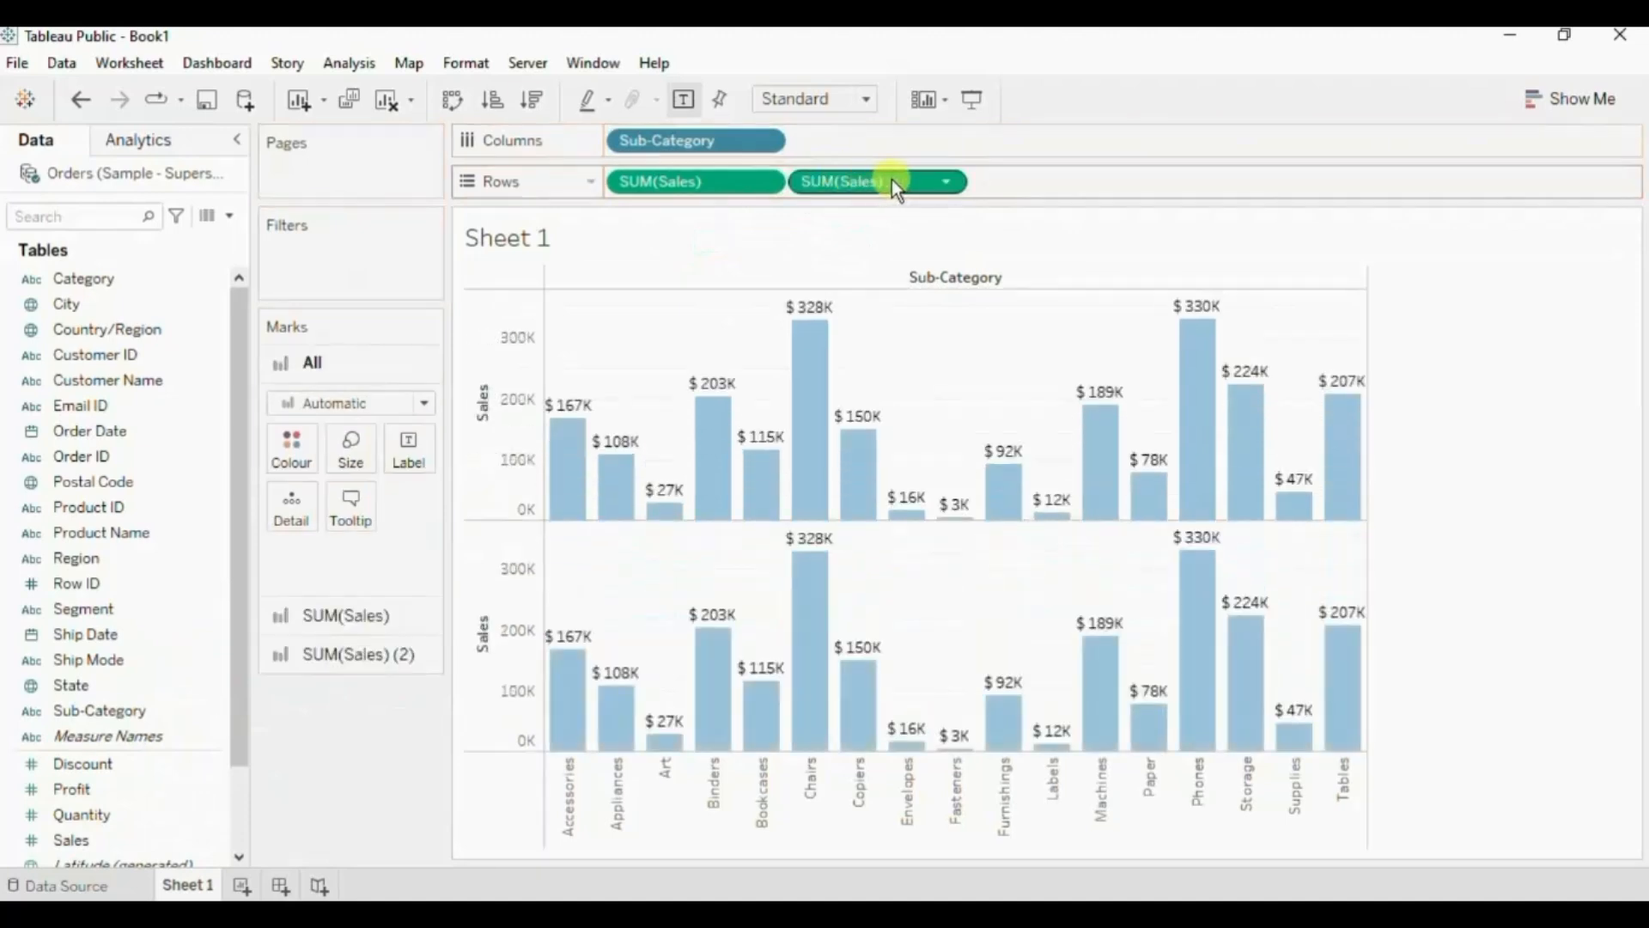
left_click(946, 182)
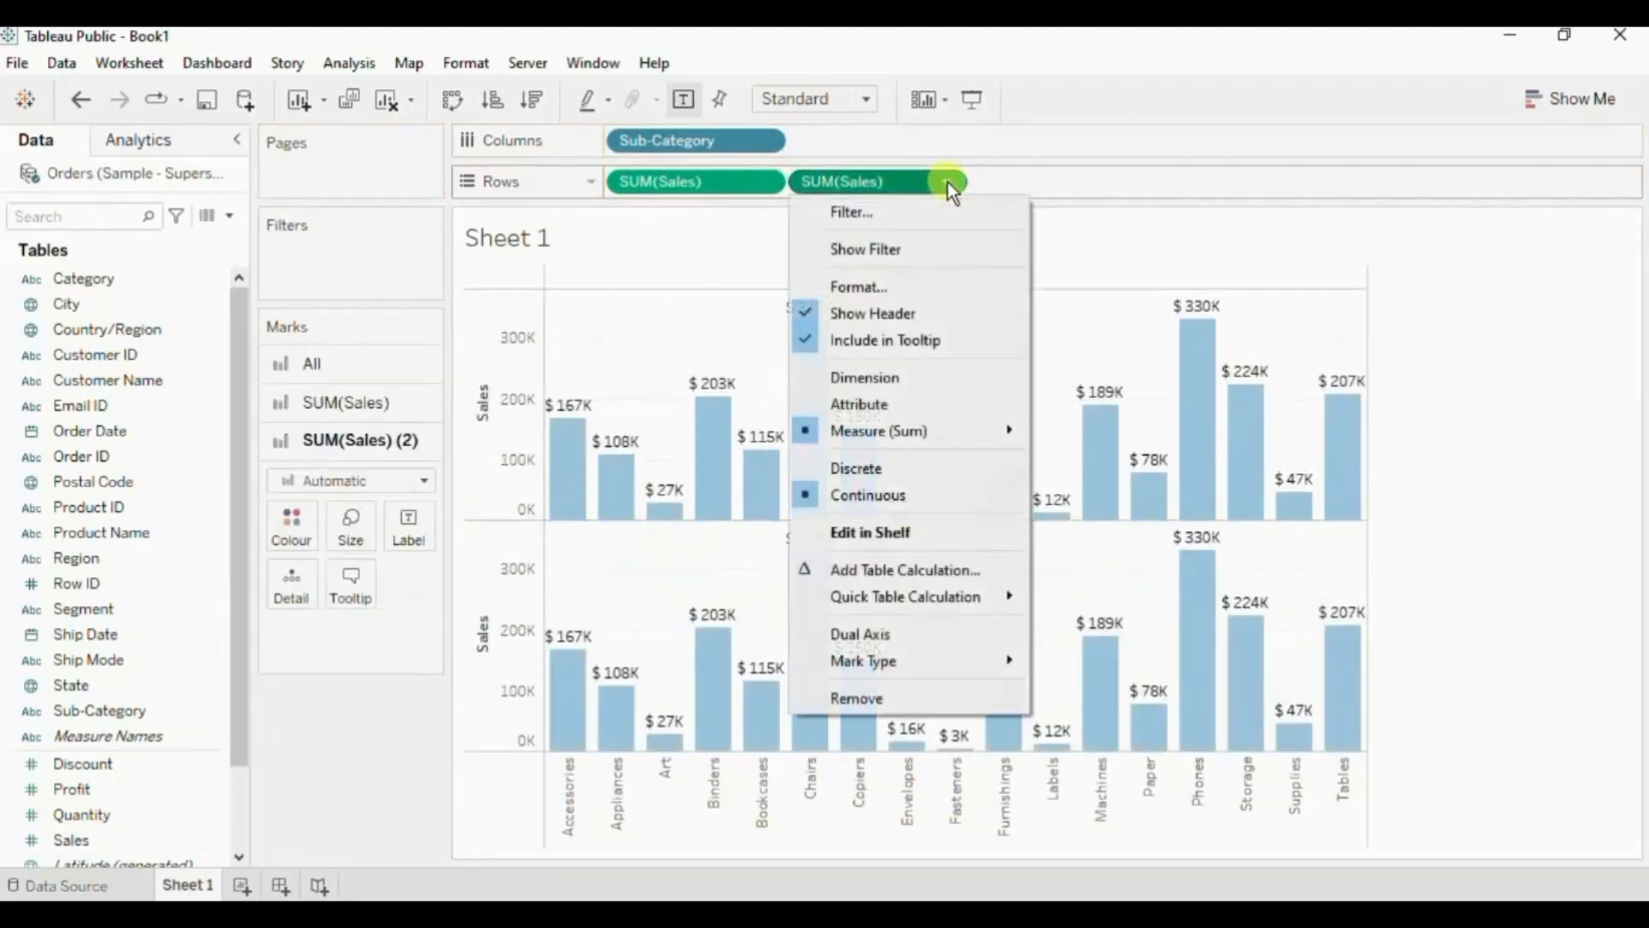
left_click(847, 626)
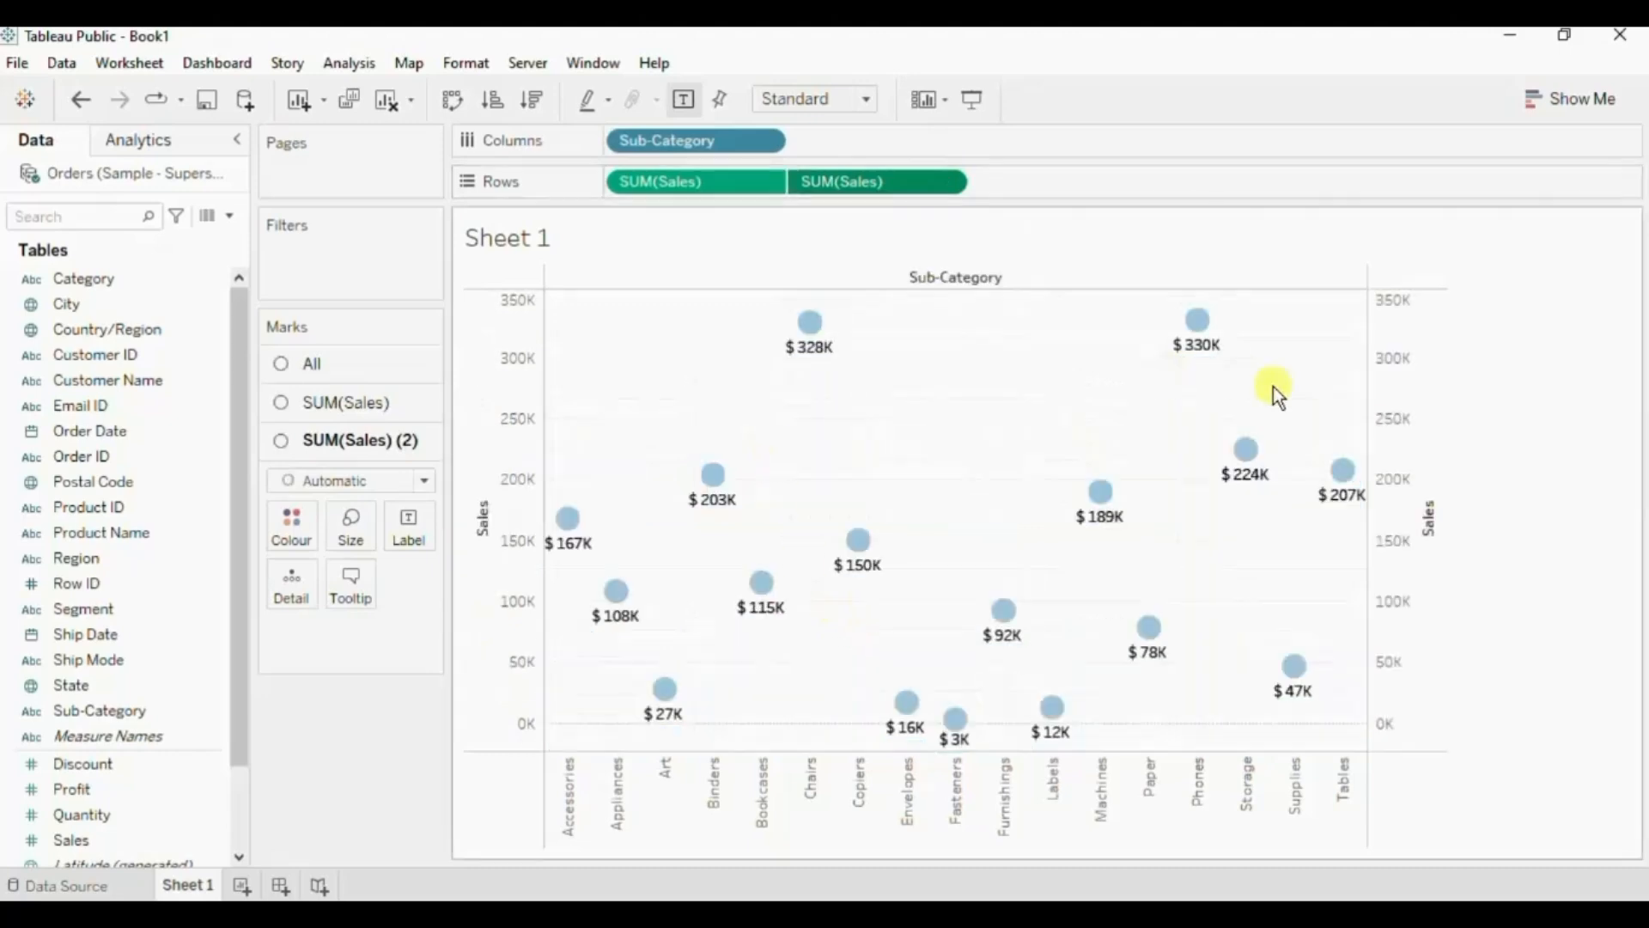
right_click(1393, 360)
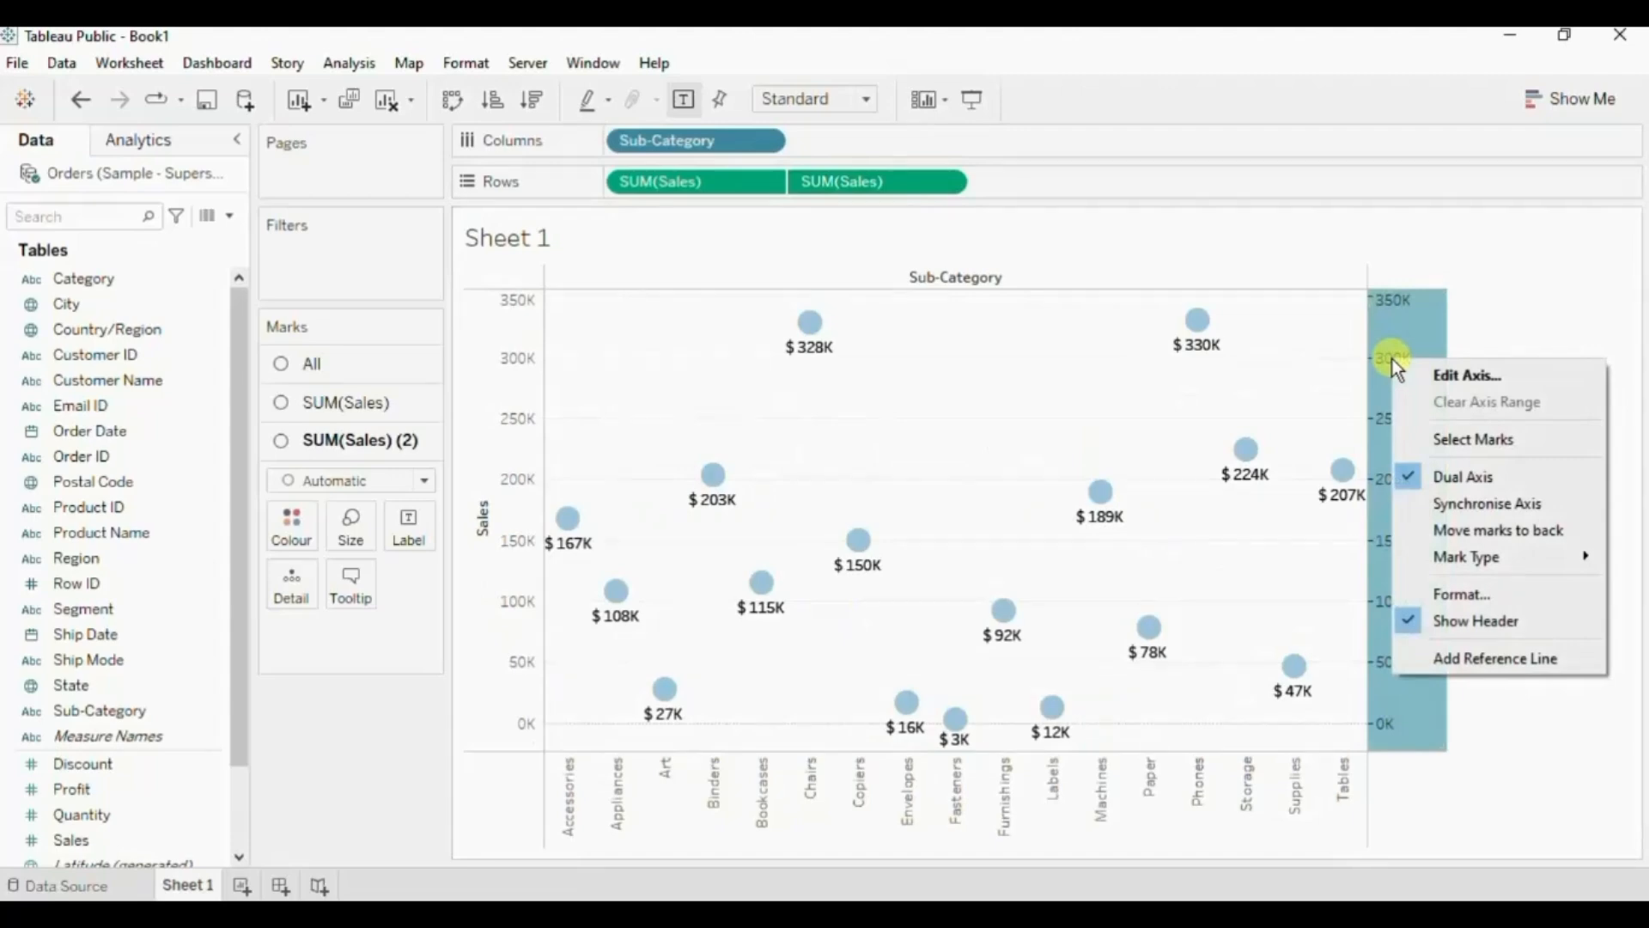
left_click(1429, 505)
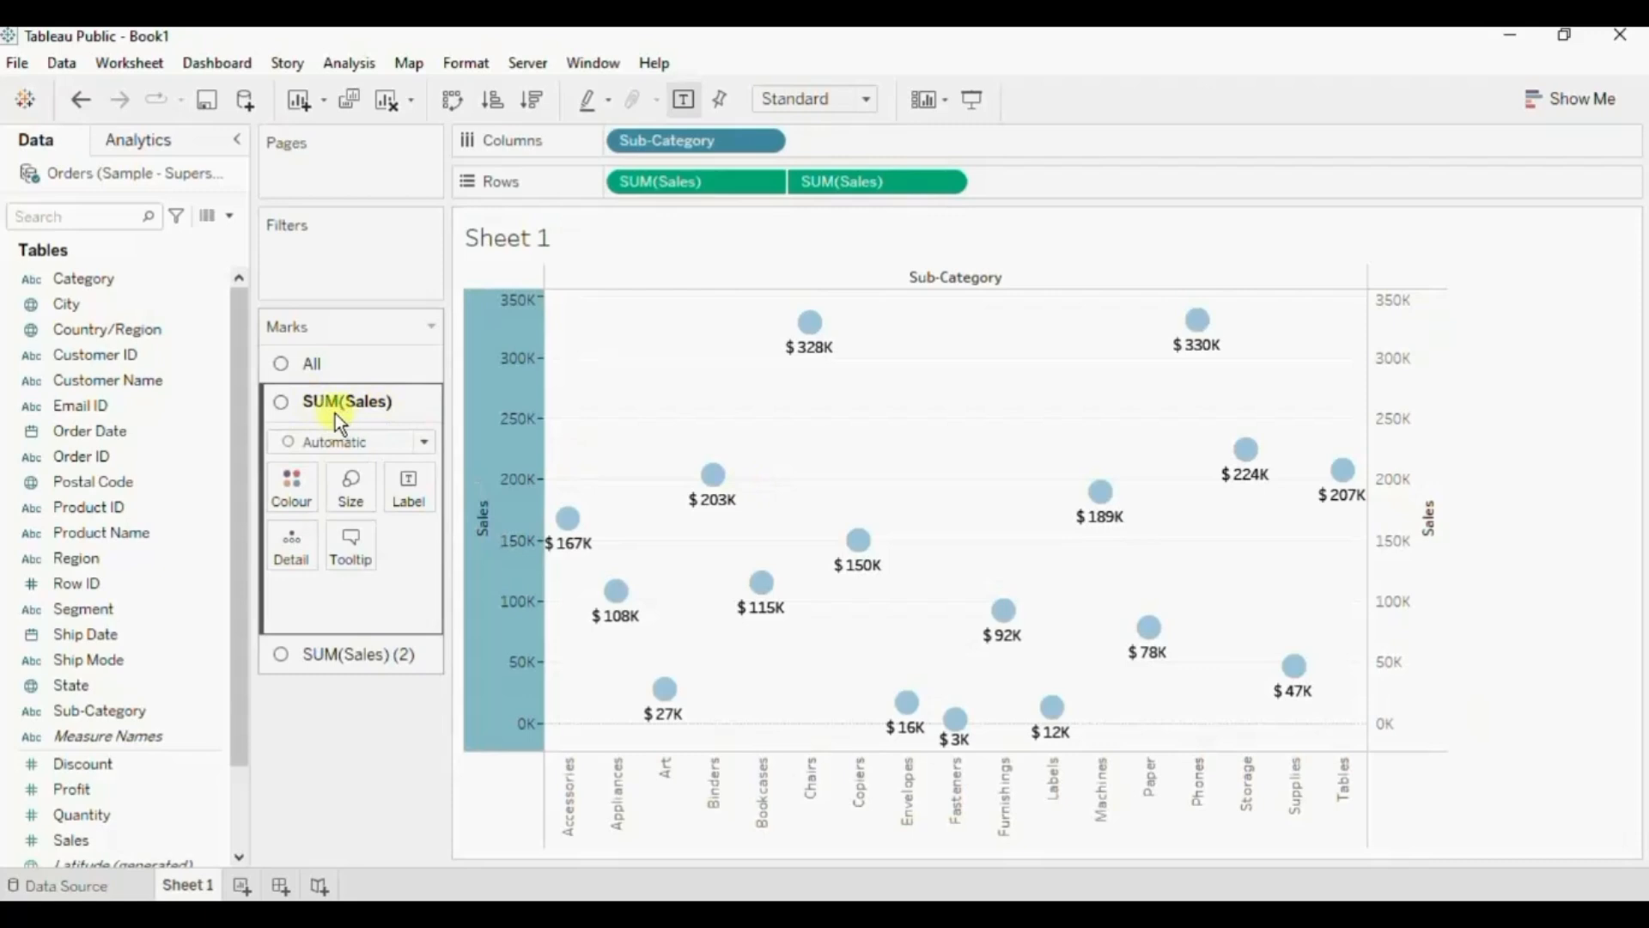
Set the mark type of the first SUM(Sales) to Bar and the second to Gantt Bar.
left_click(347, 445)
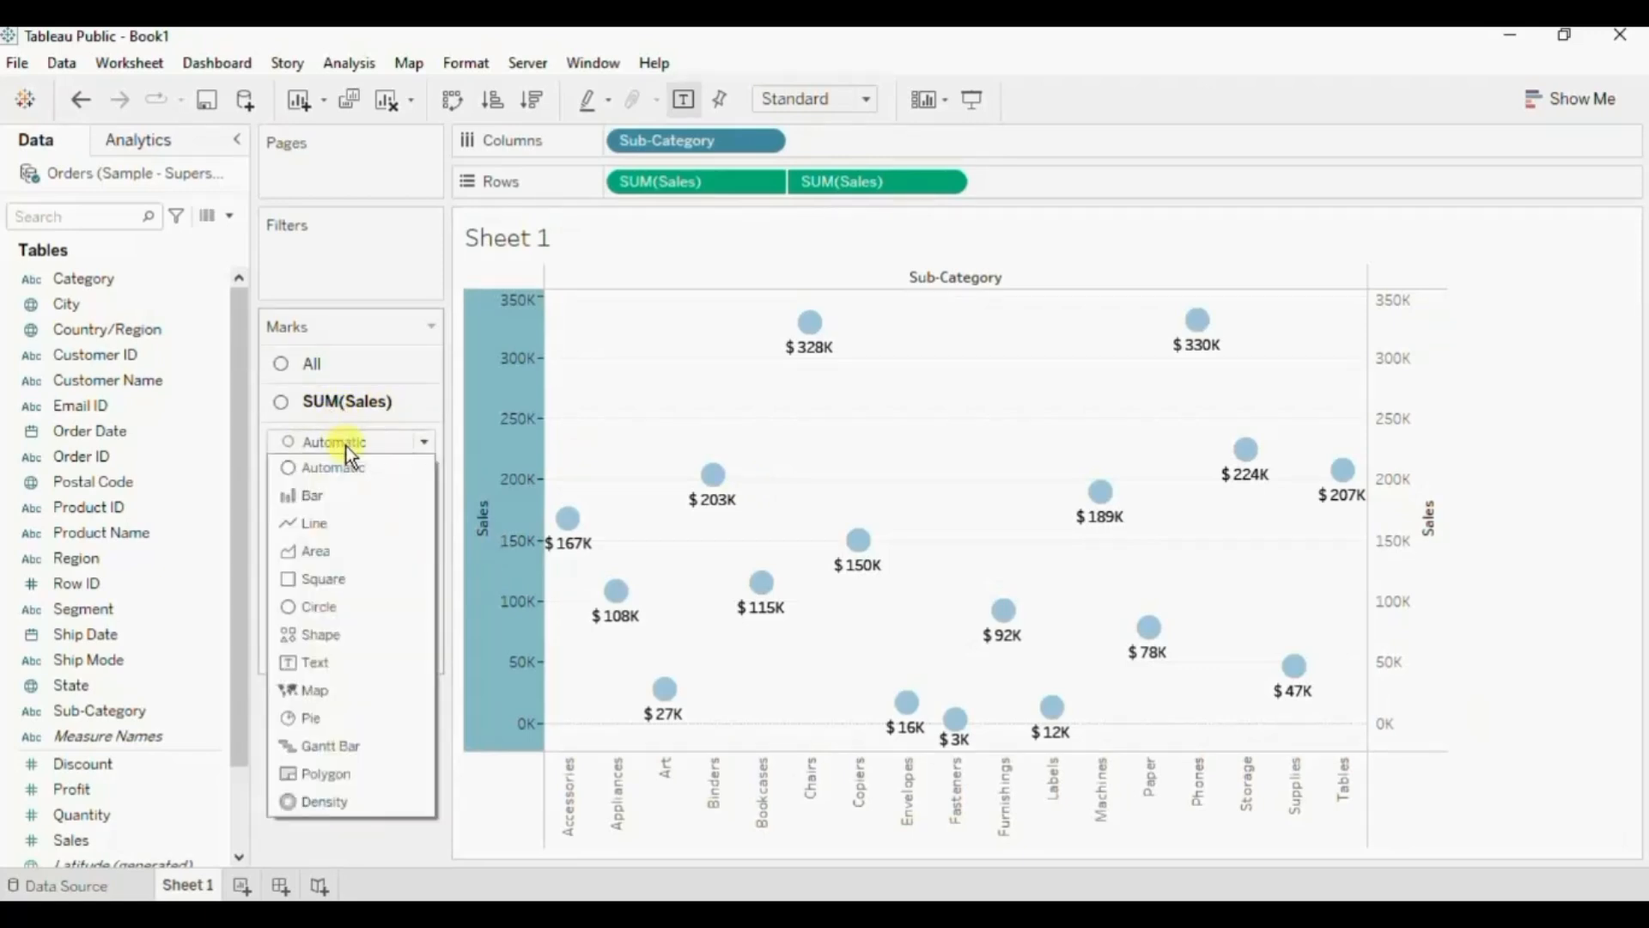
left_click(330, 496)
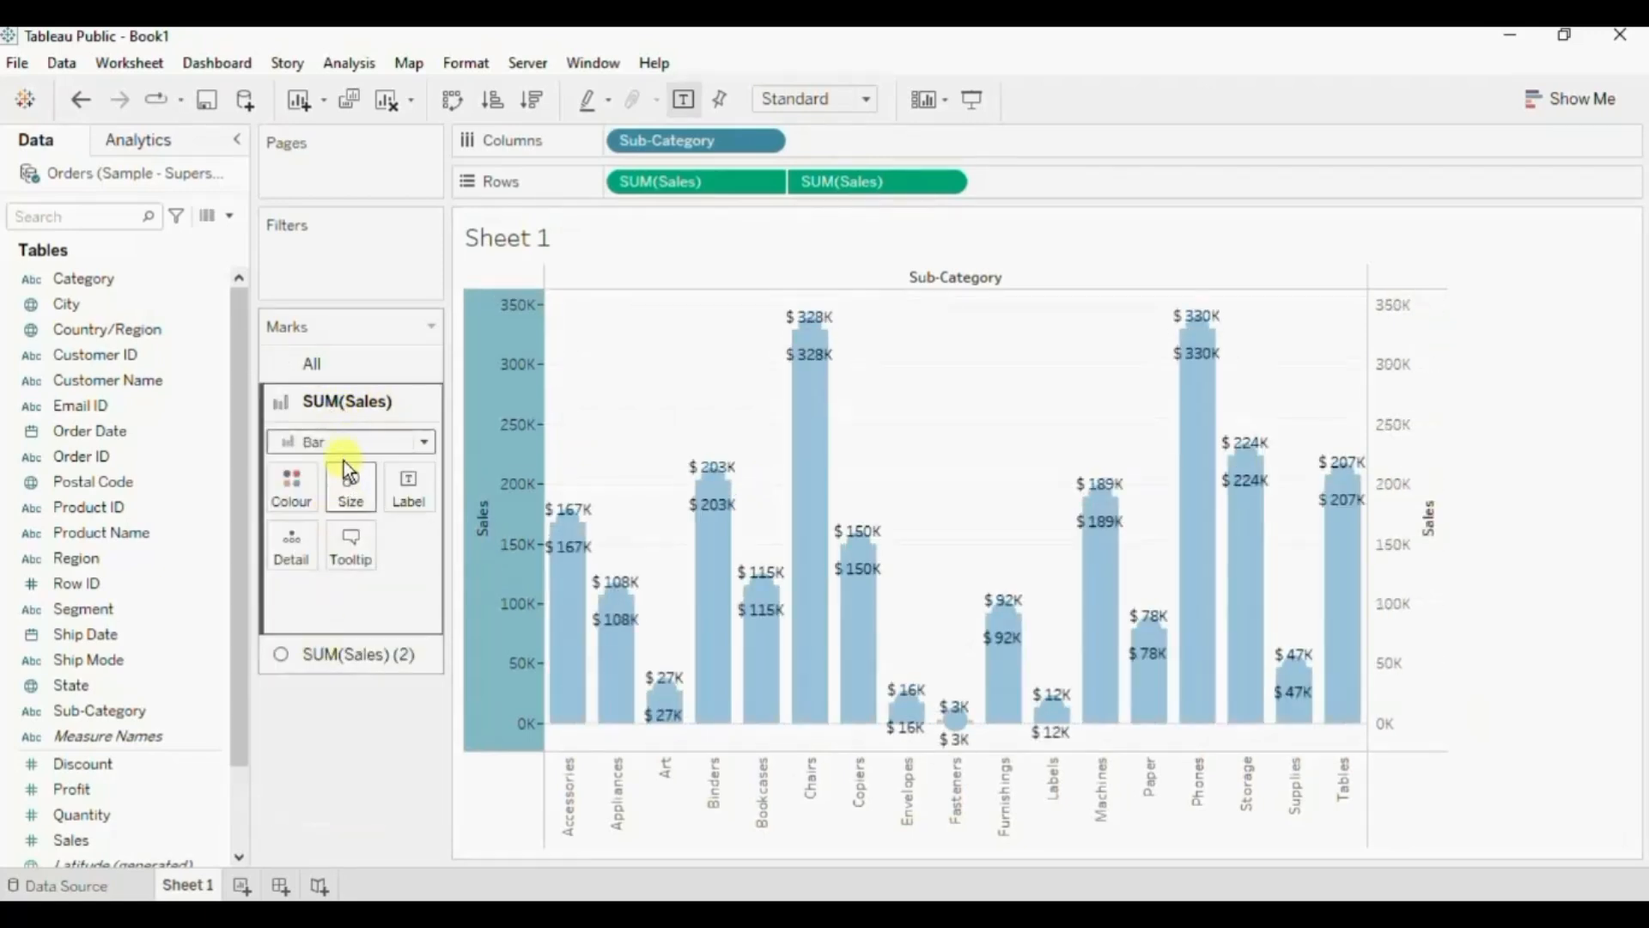
left_click(332, 655)
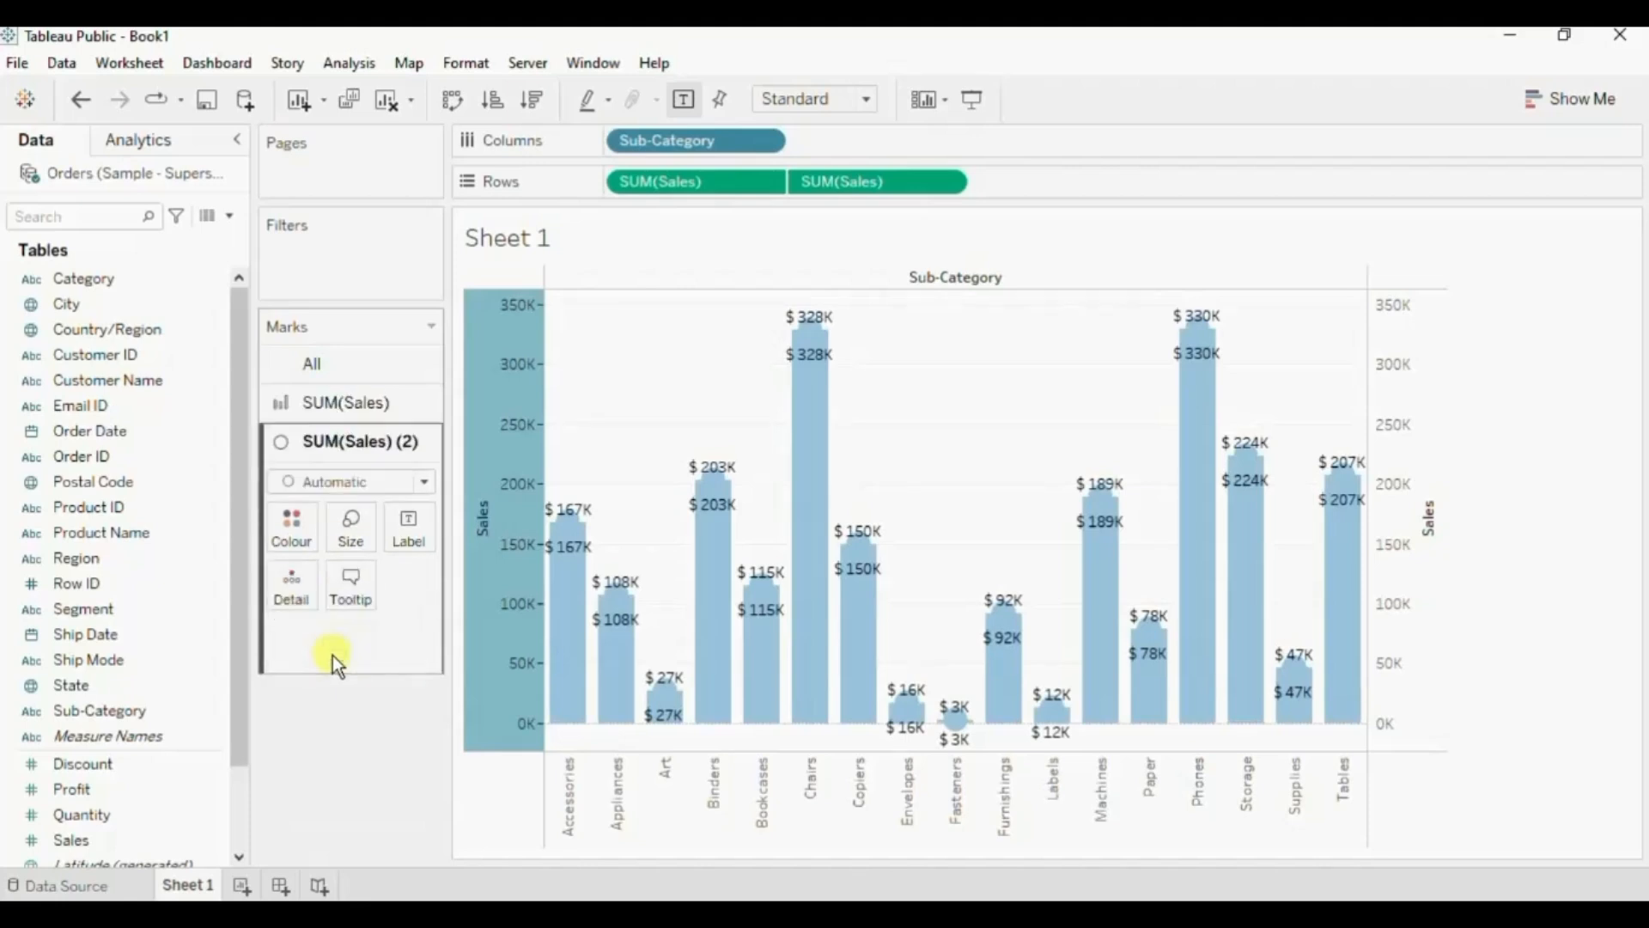
left_click(335, 483)
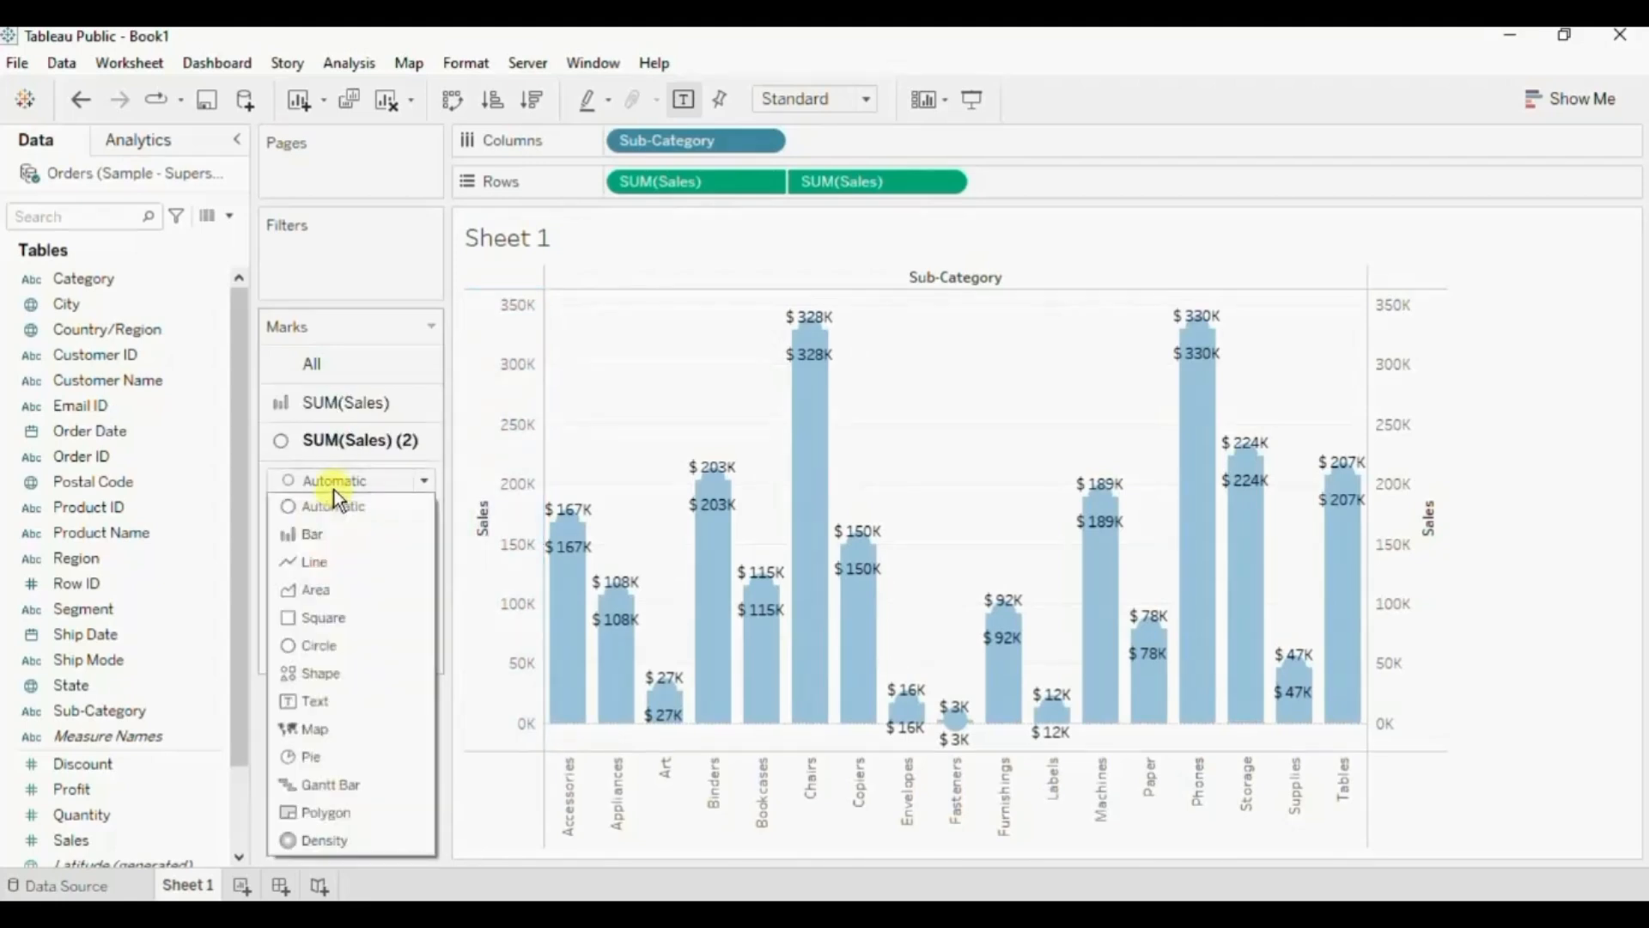
left_click(317, 783)
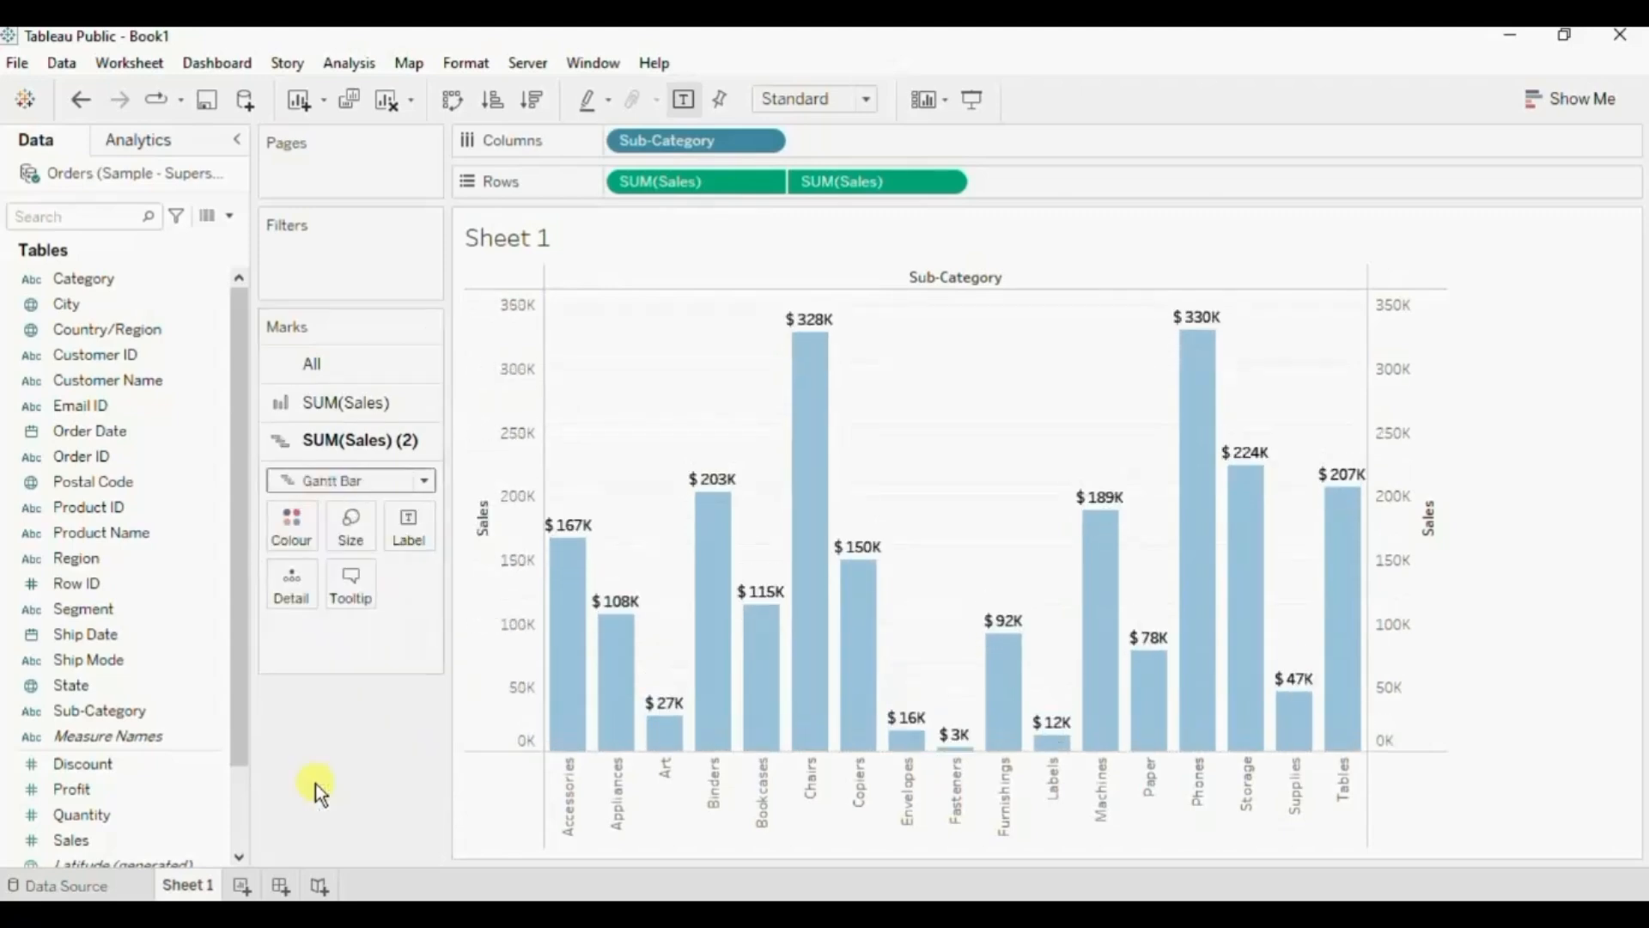
Colour the Gantt Bar marks dark blue and give them a dark blue border.
left_click(294, 518)
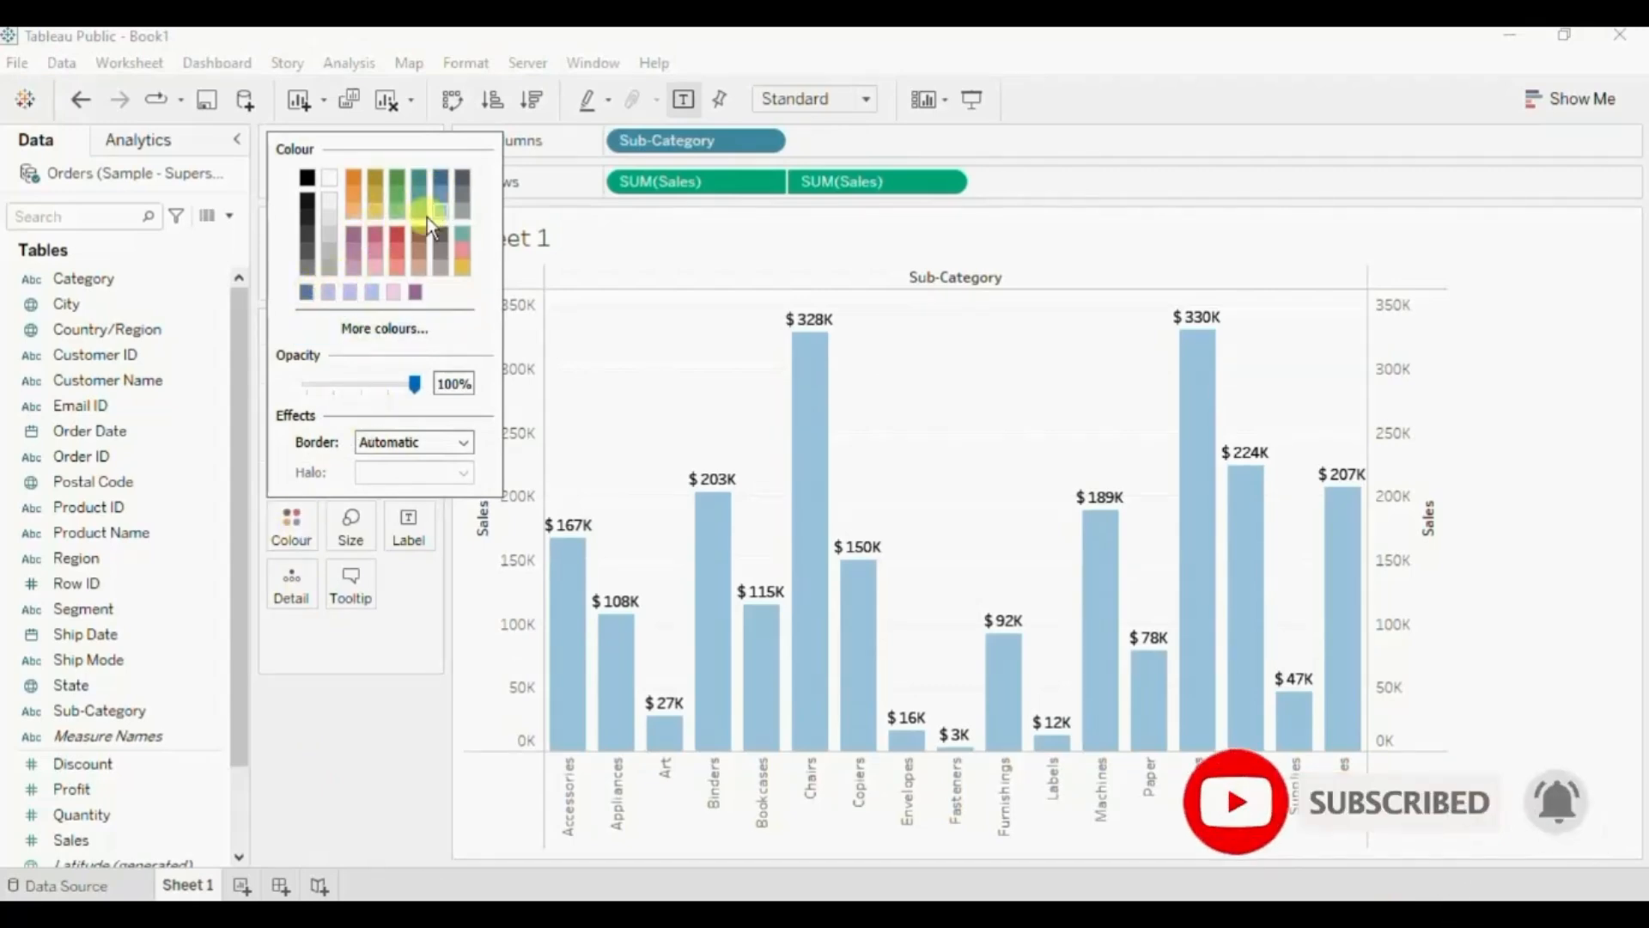
left_click(445, 181)
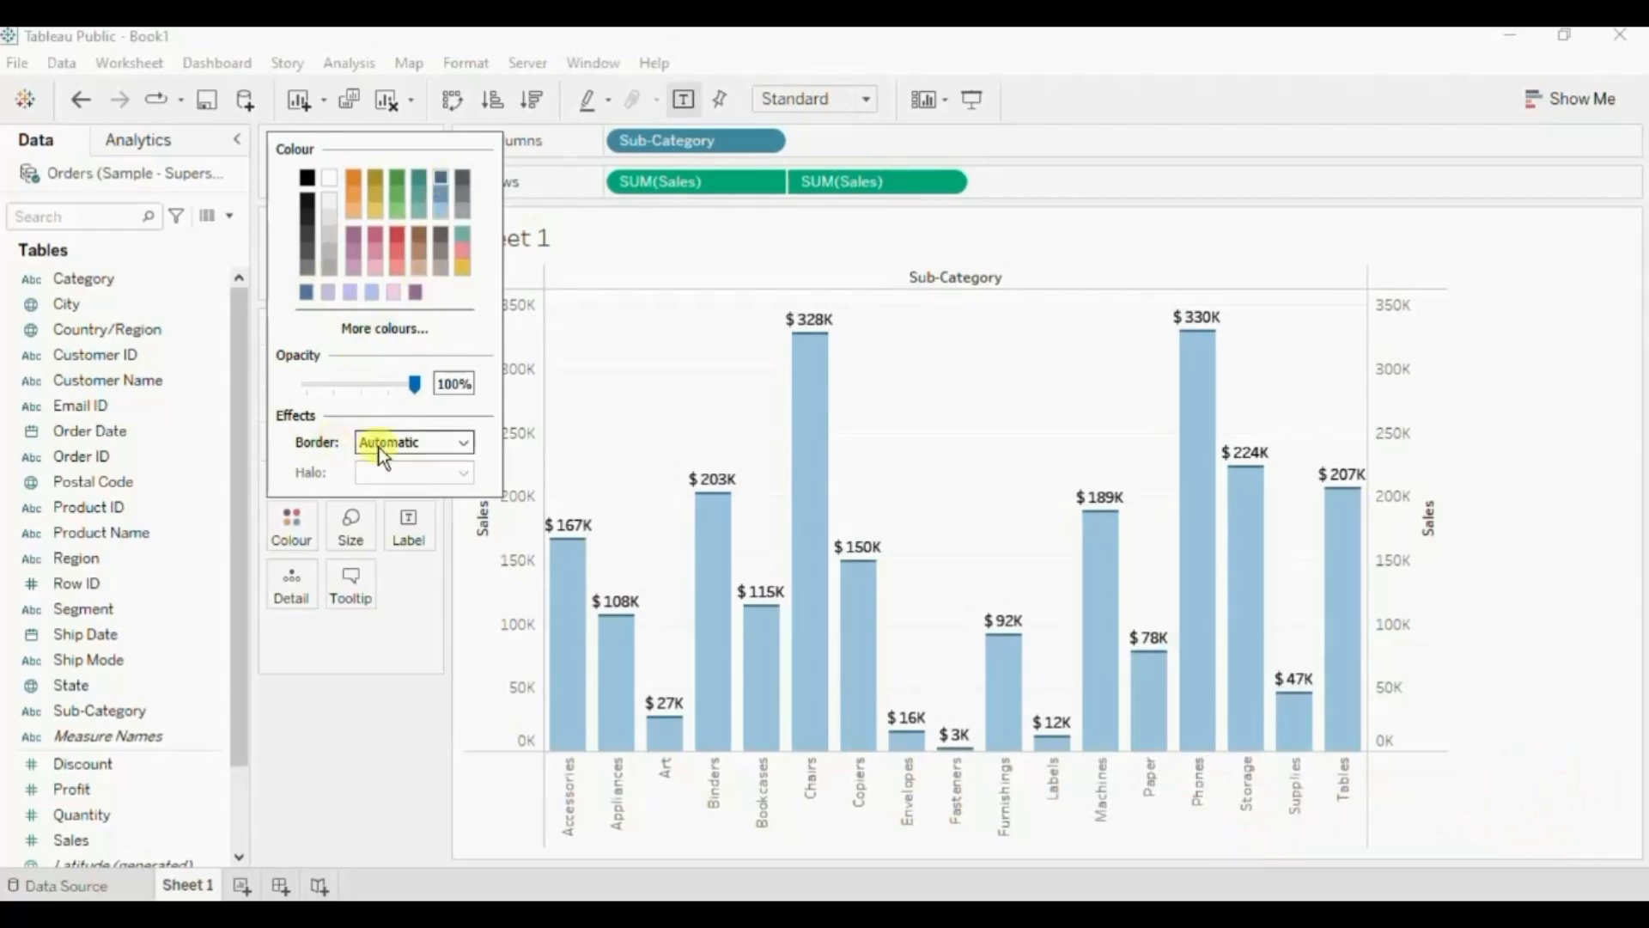
left_click(401, 443)
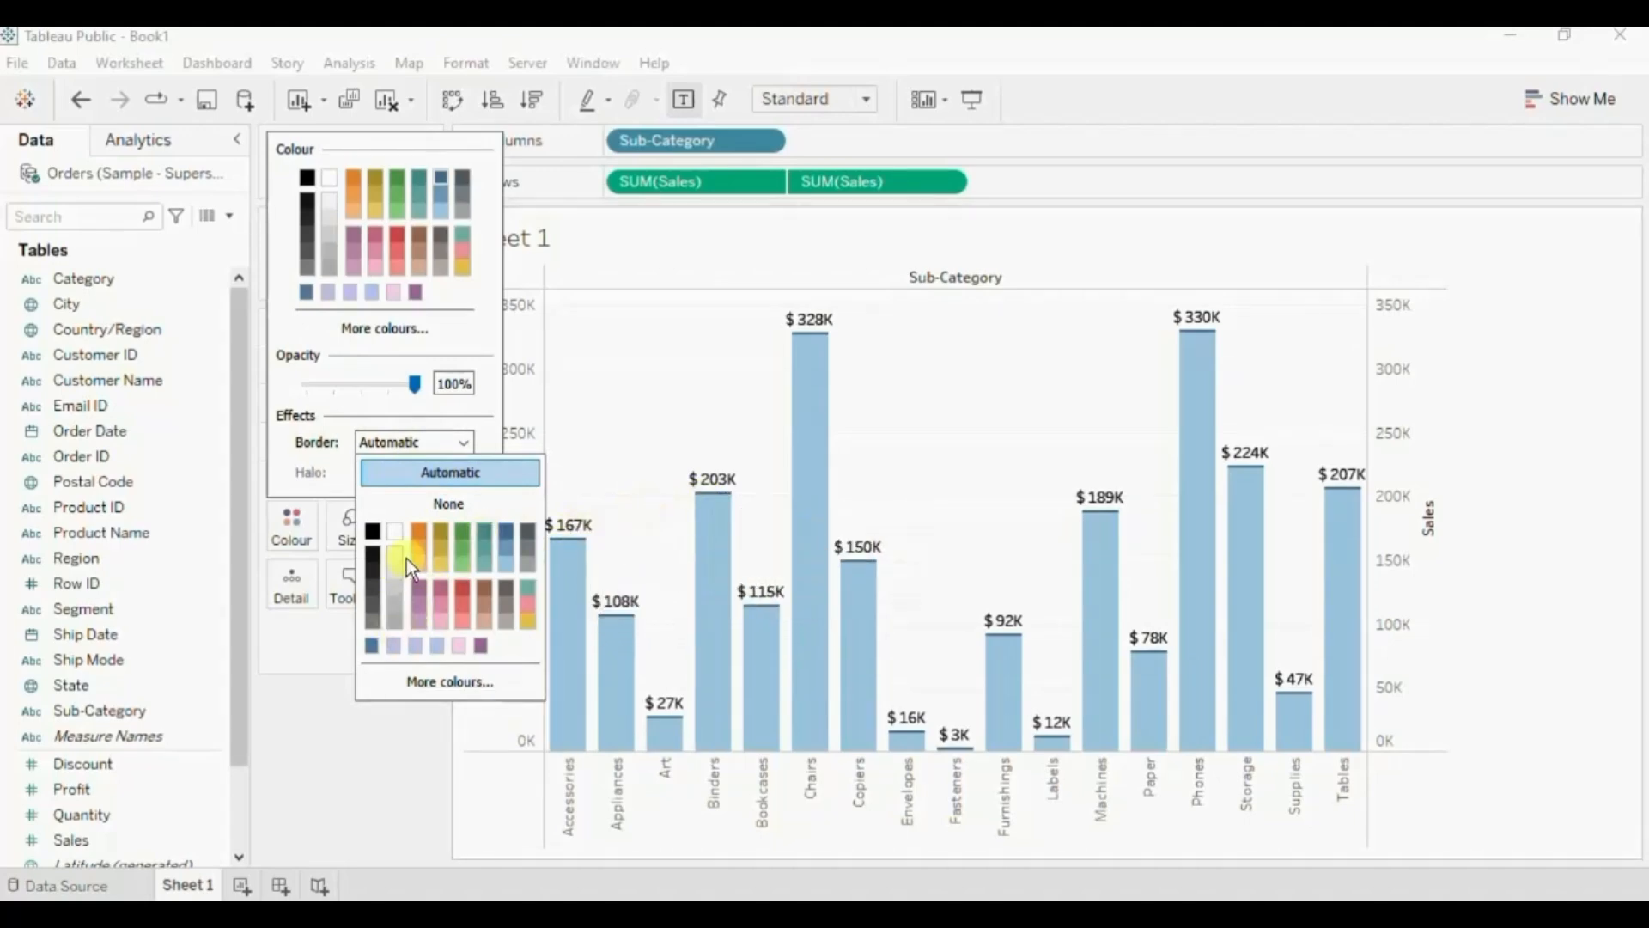
left_click(508, 534)
left_click(387, 764)
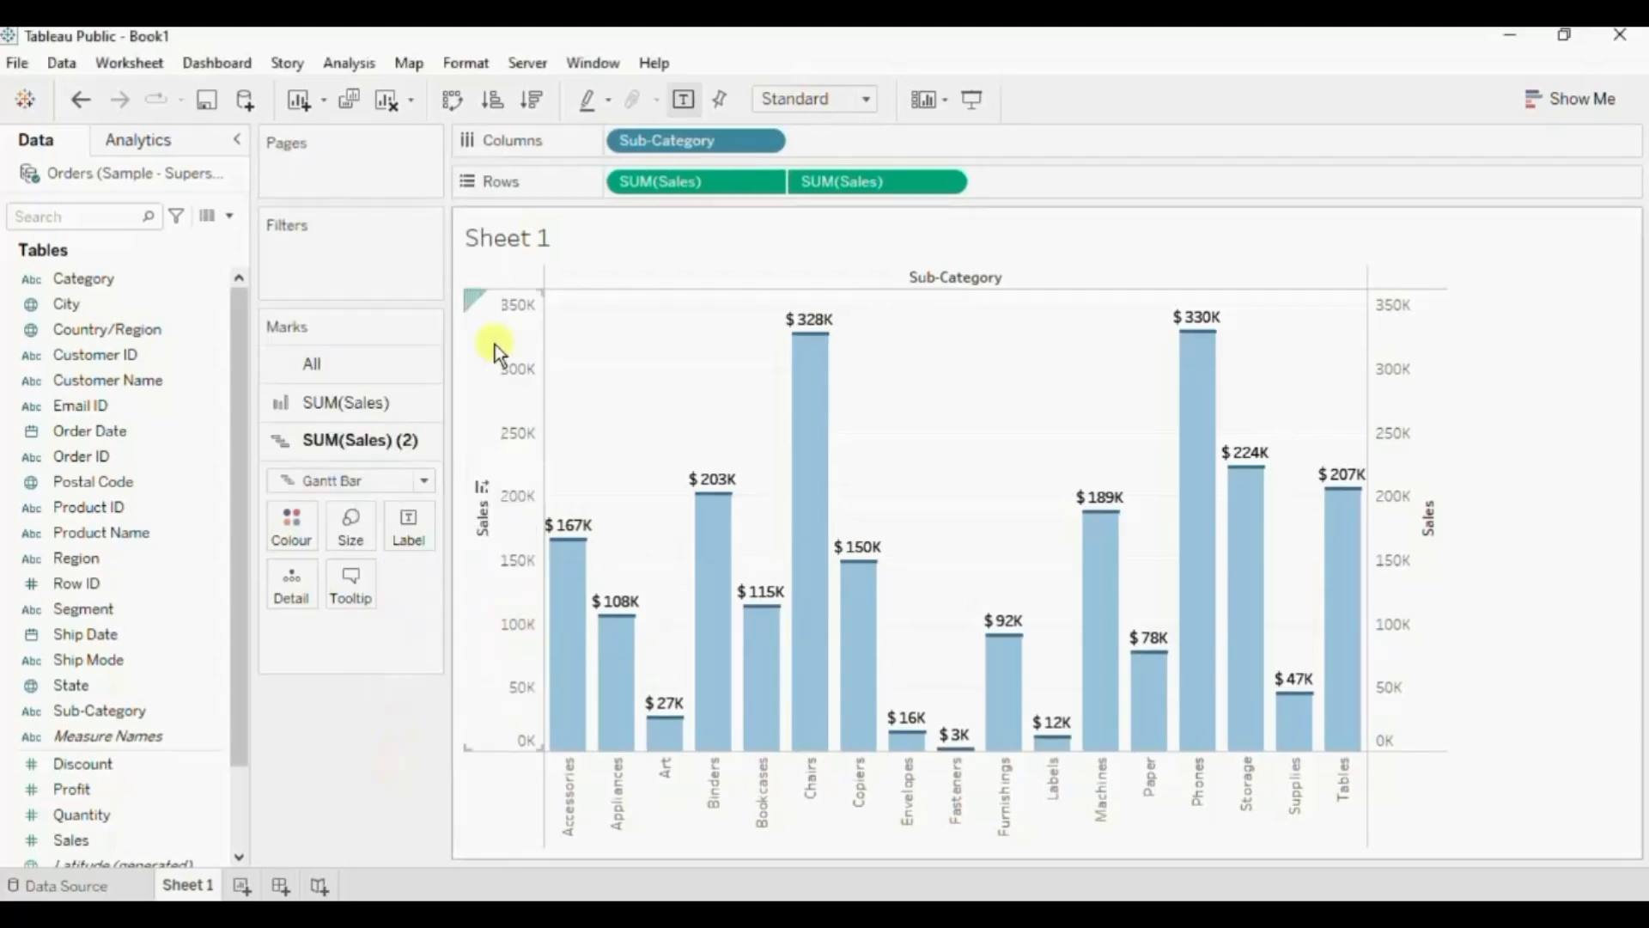
Hide the Sales axis headers and the Sub-Category field label above the columns.
right_click(495, 344)
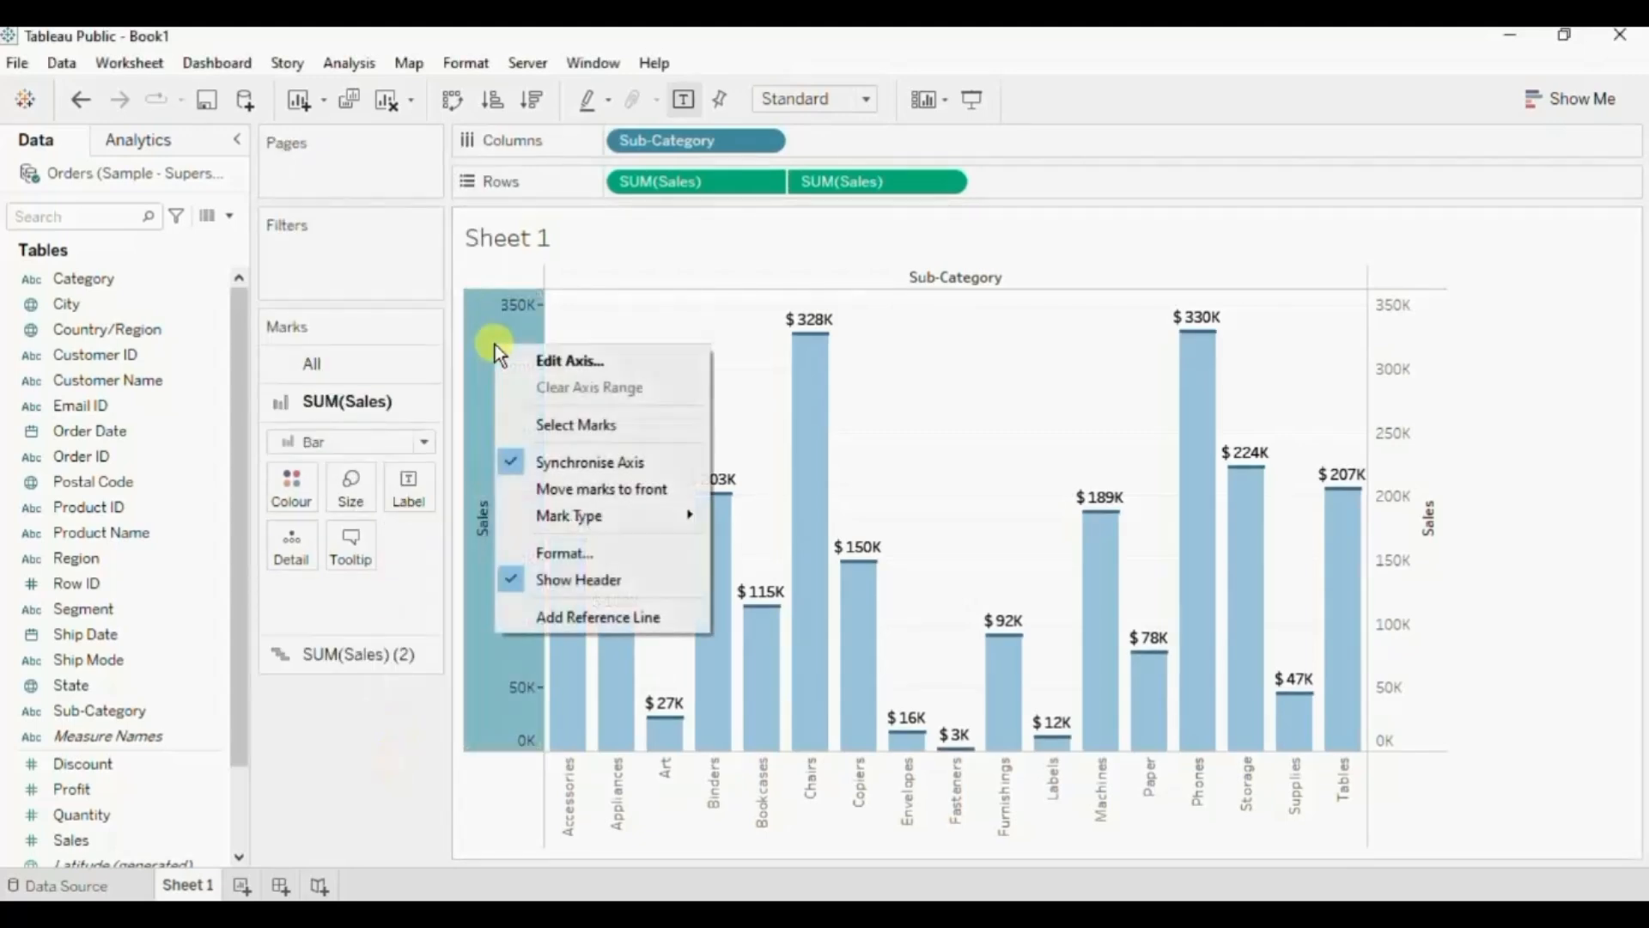
left_click(543, 580)
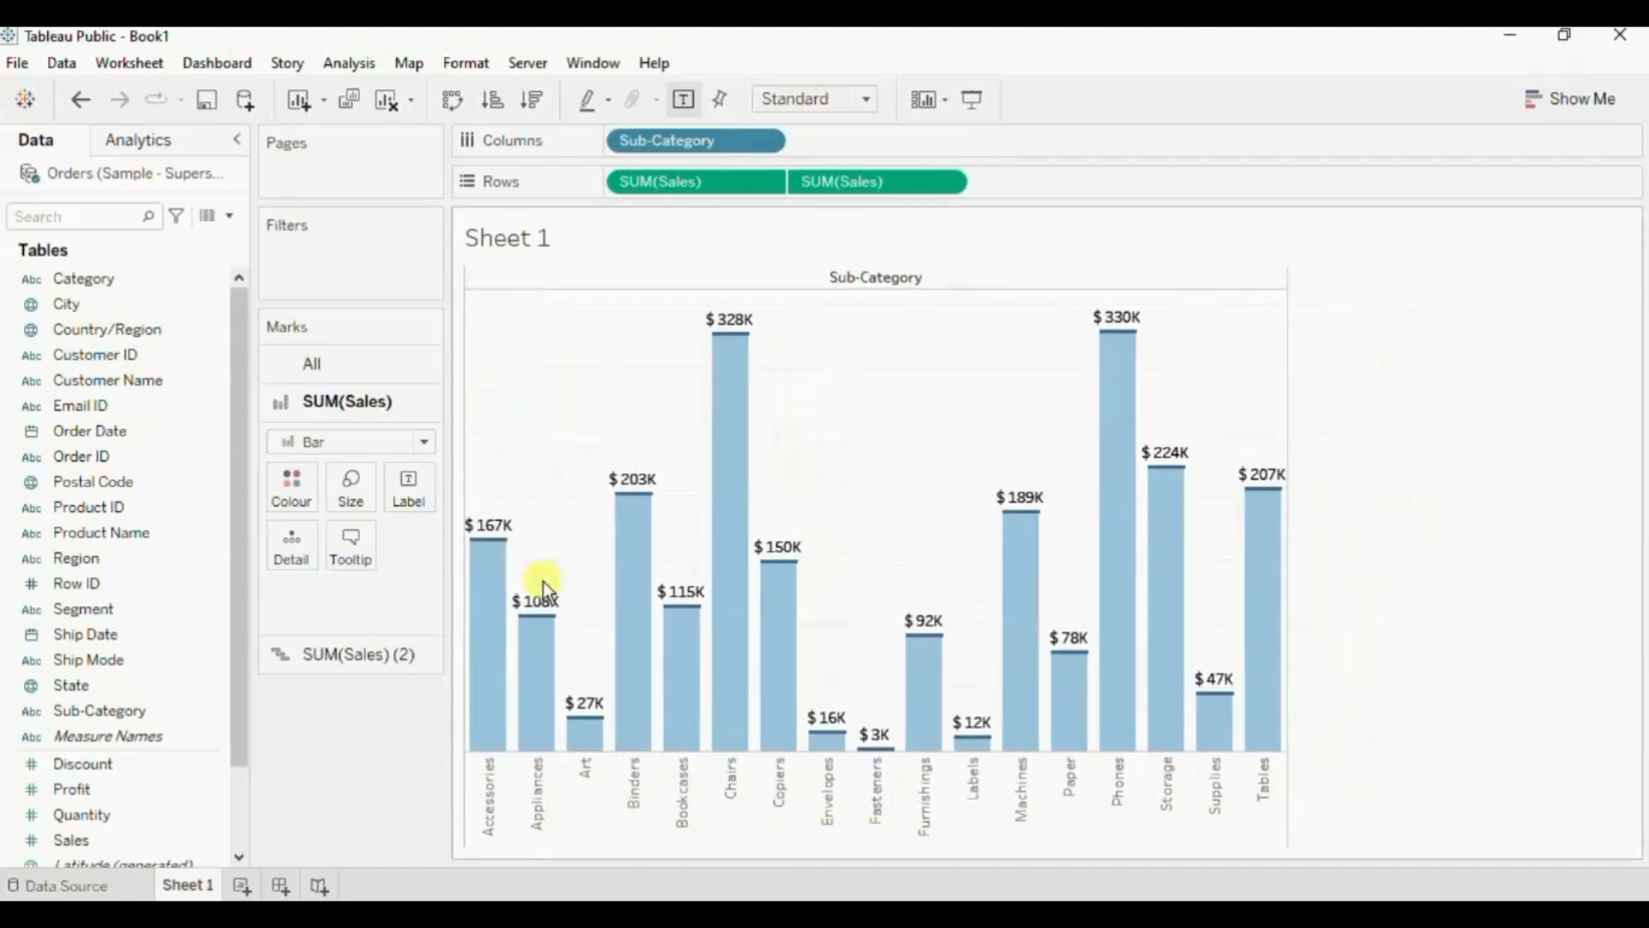
right_click(869, 275)
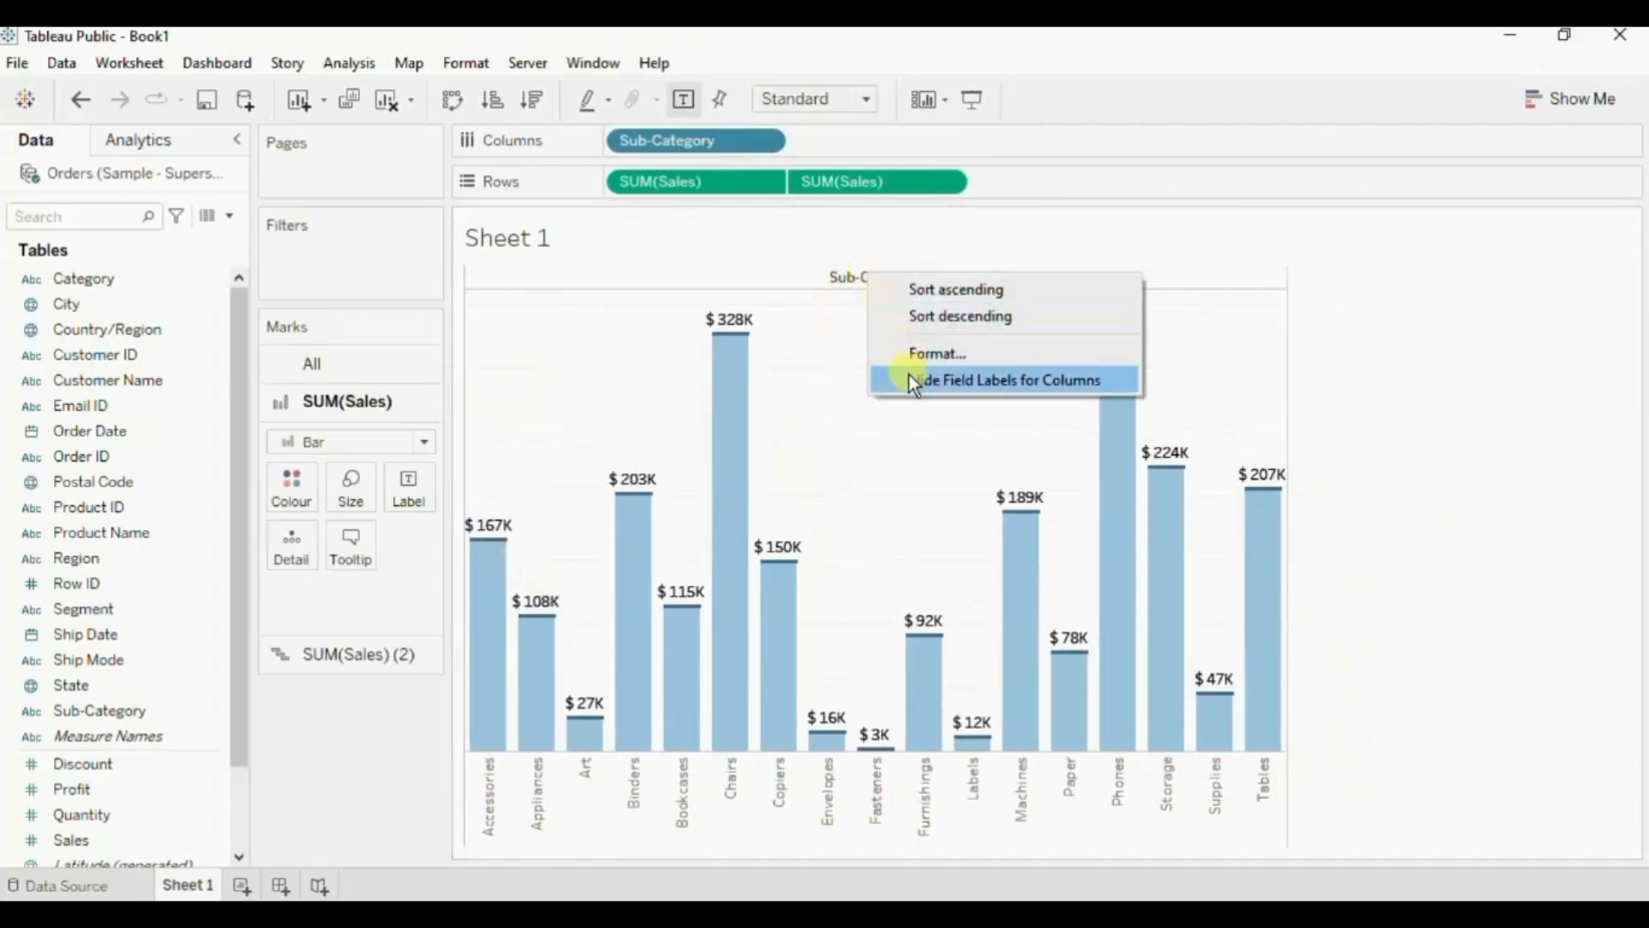
left_click(962, 380)
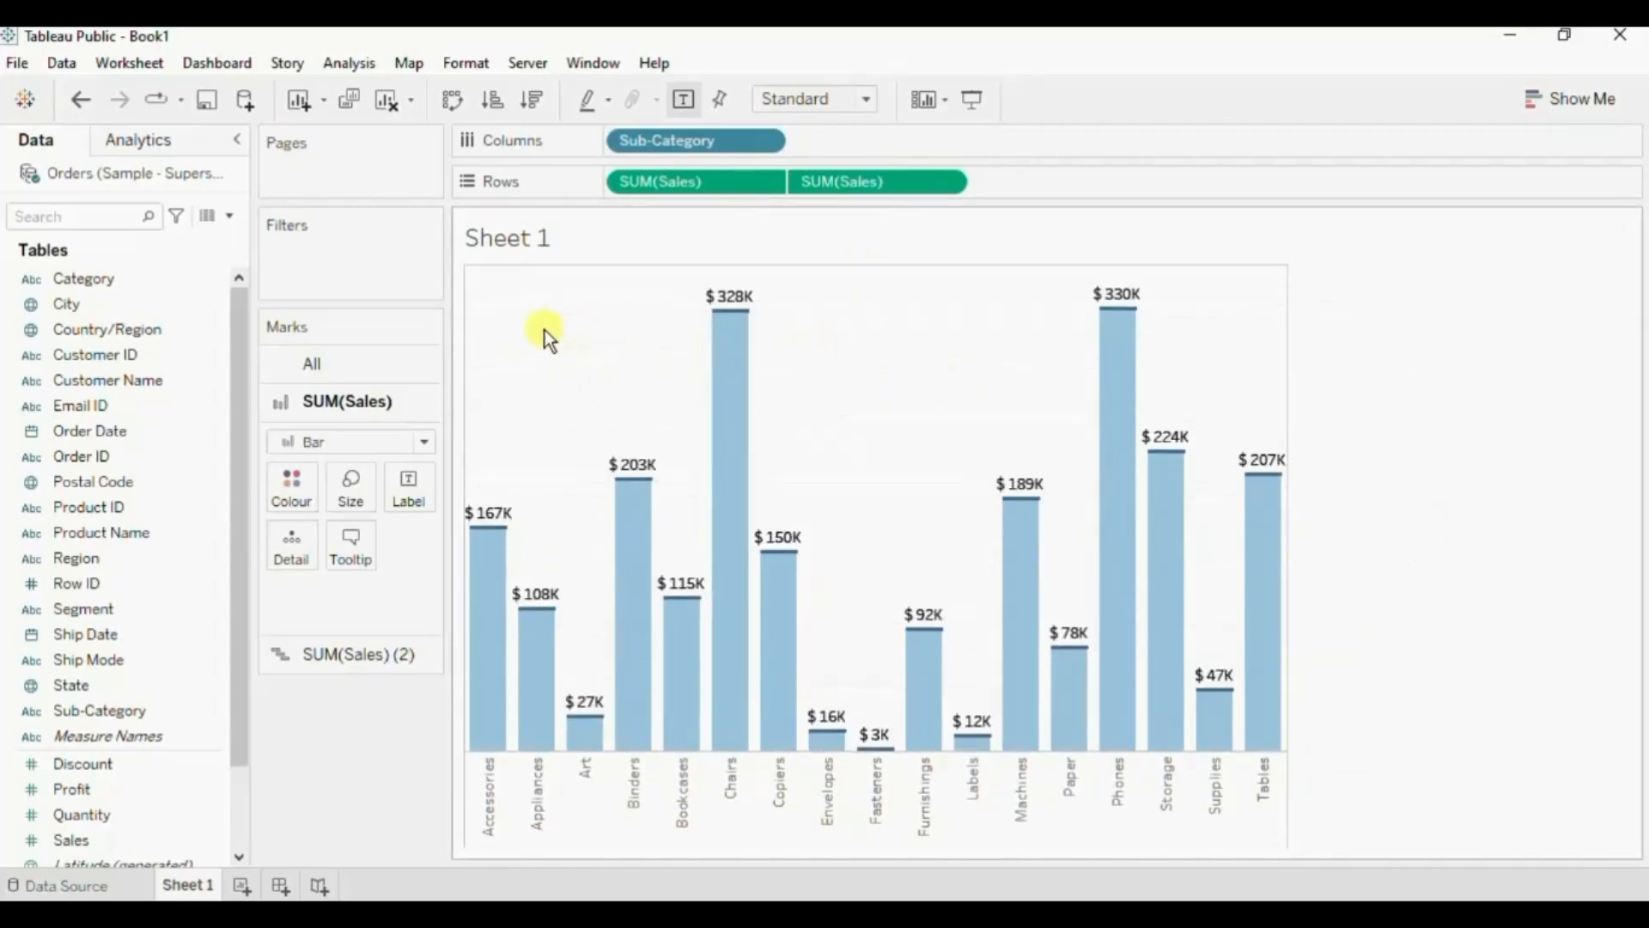
Set the sheet's row divider and column divider borders to None for both pane and header.
right_click(543, 401)
left_click(602, 510)
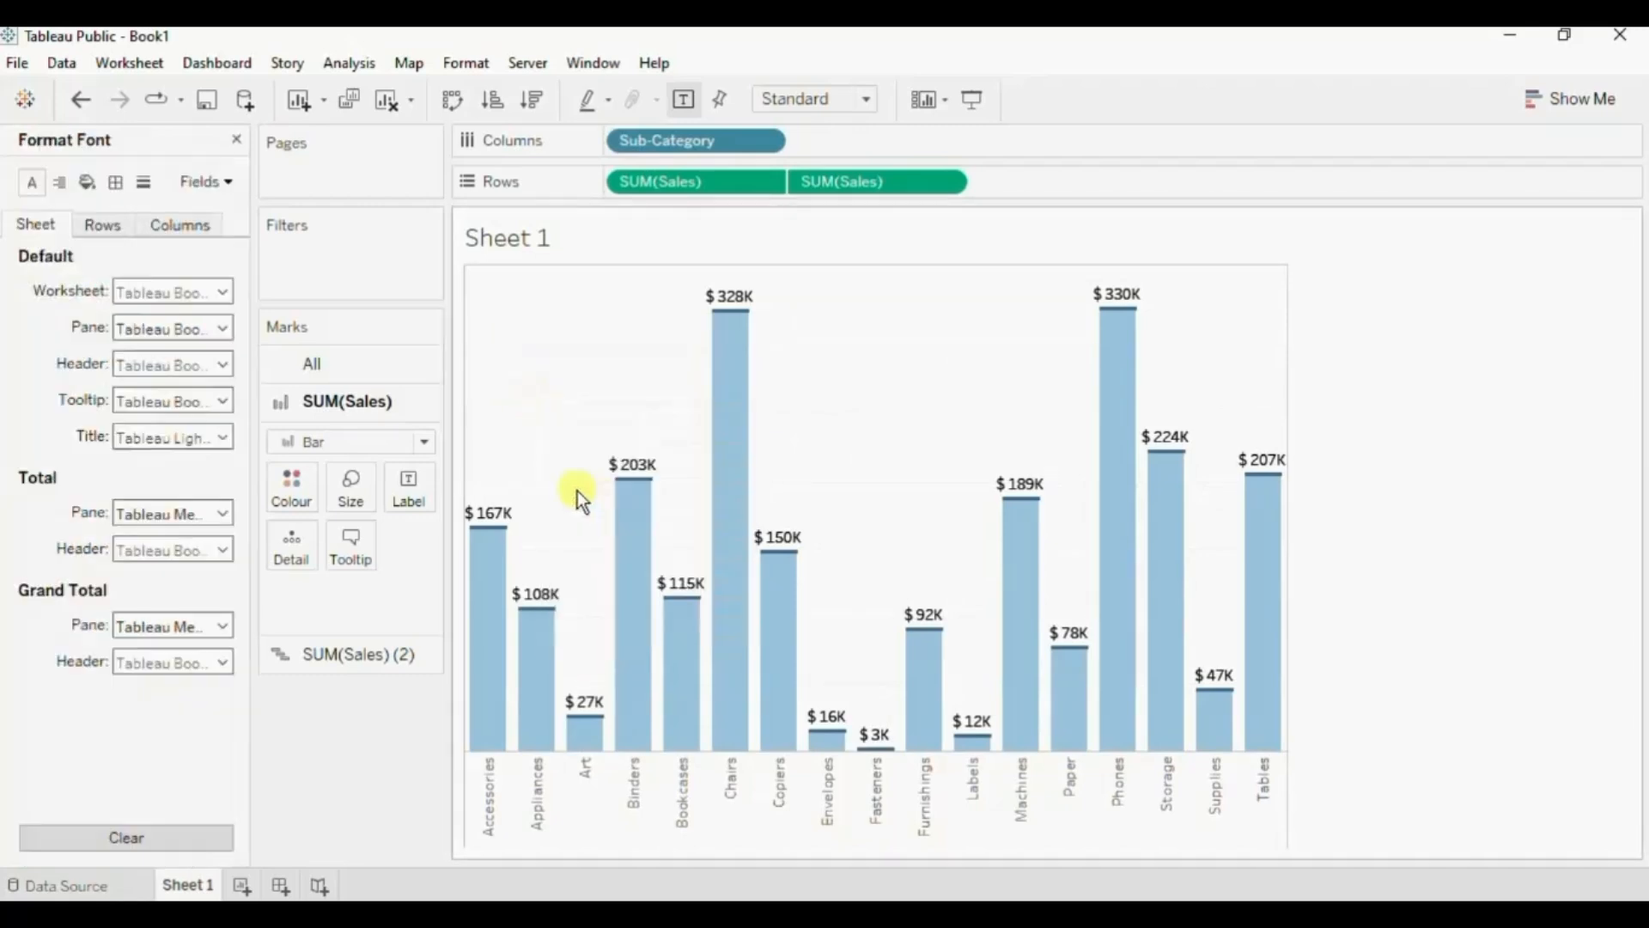
left_click(116, 182)
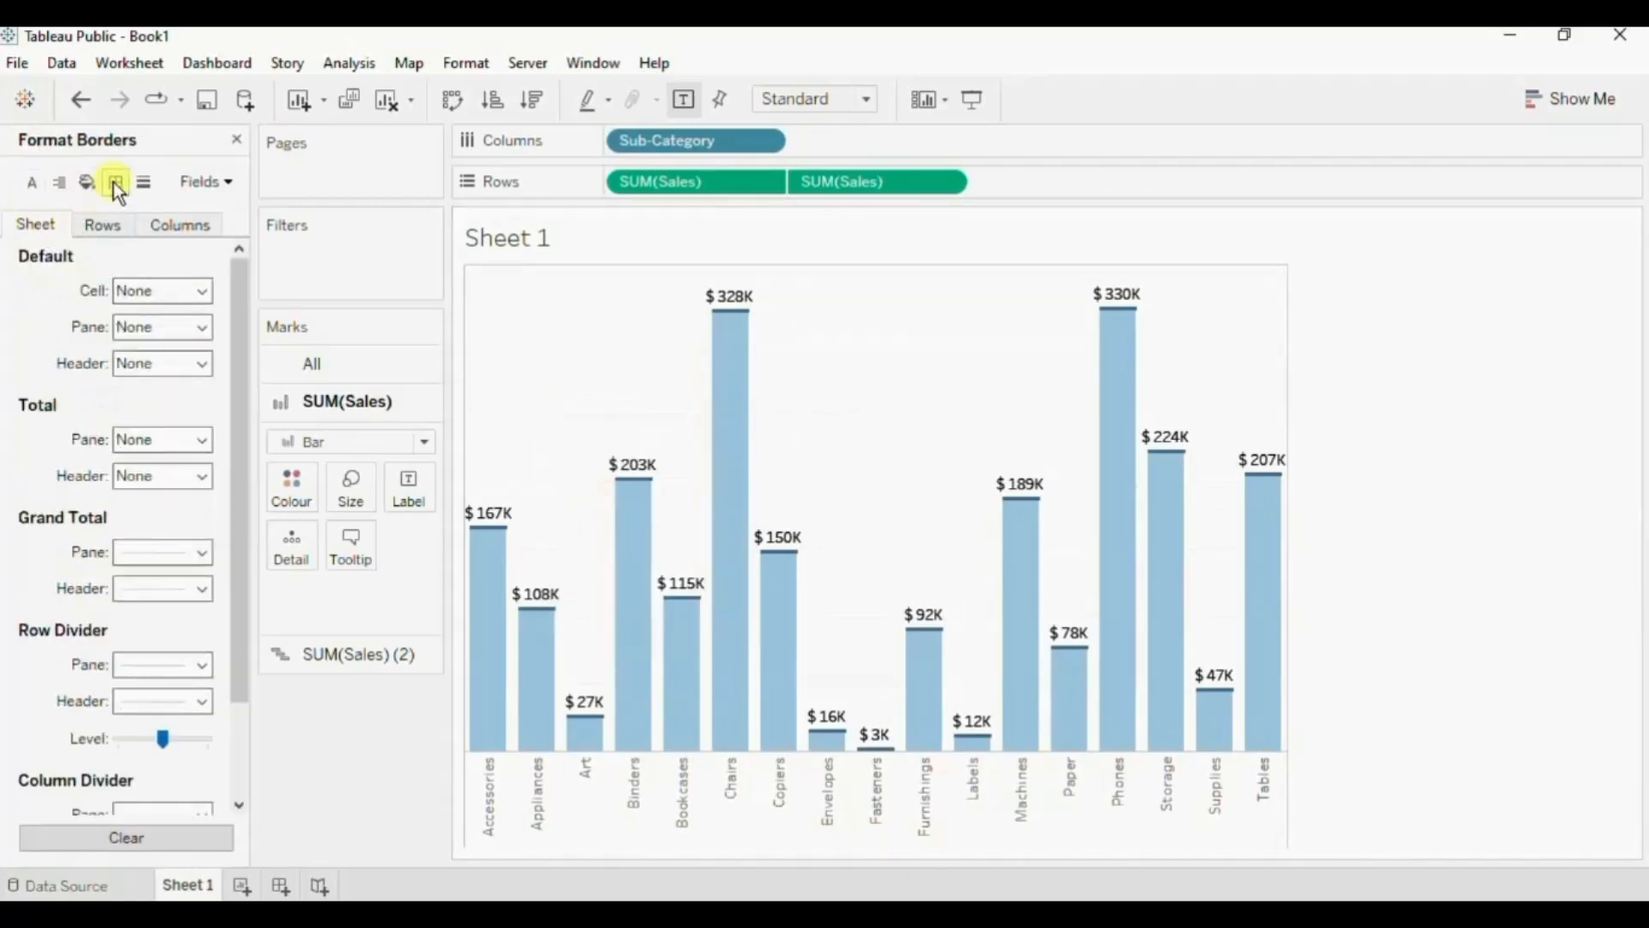
left_click(138, 661)
left_click(197, 317)
left_click(235, 719)
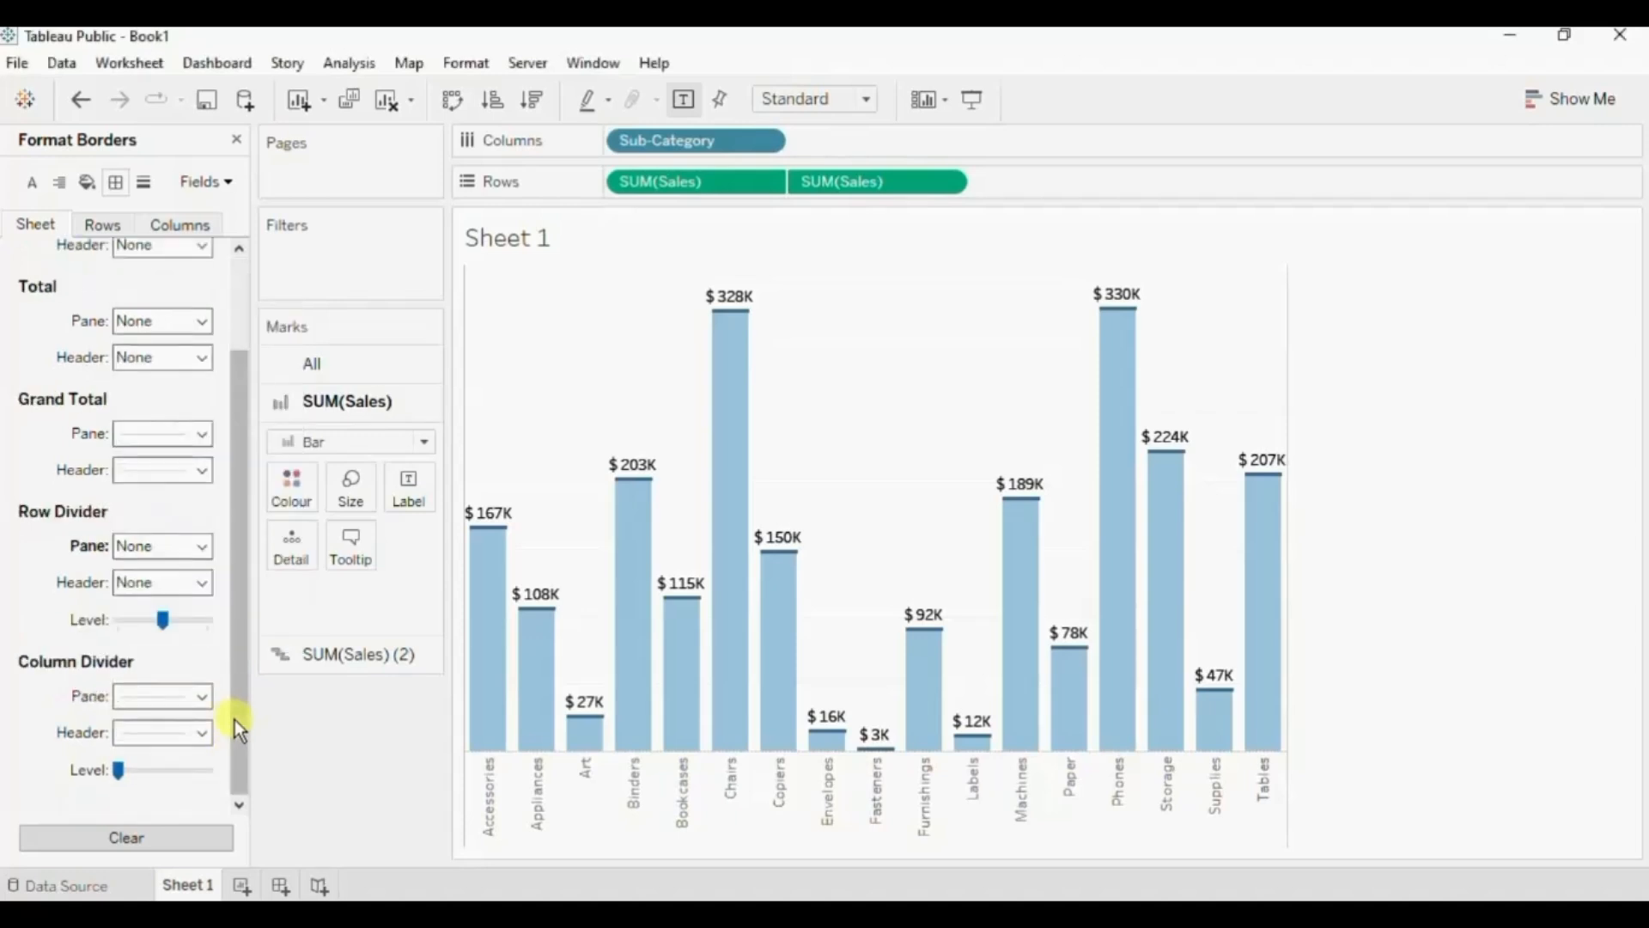
left_click(167, 691)
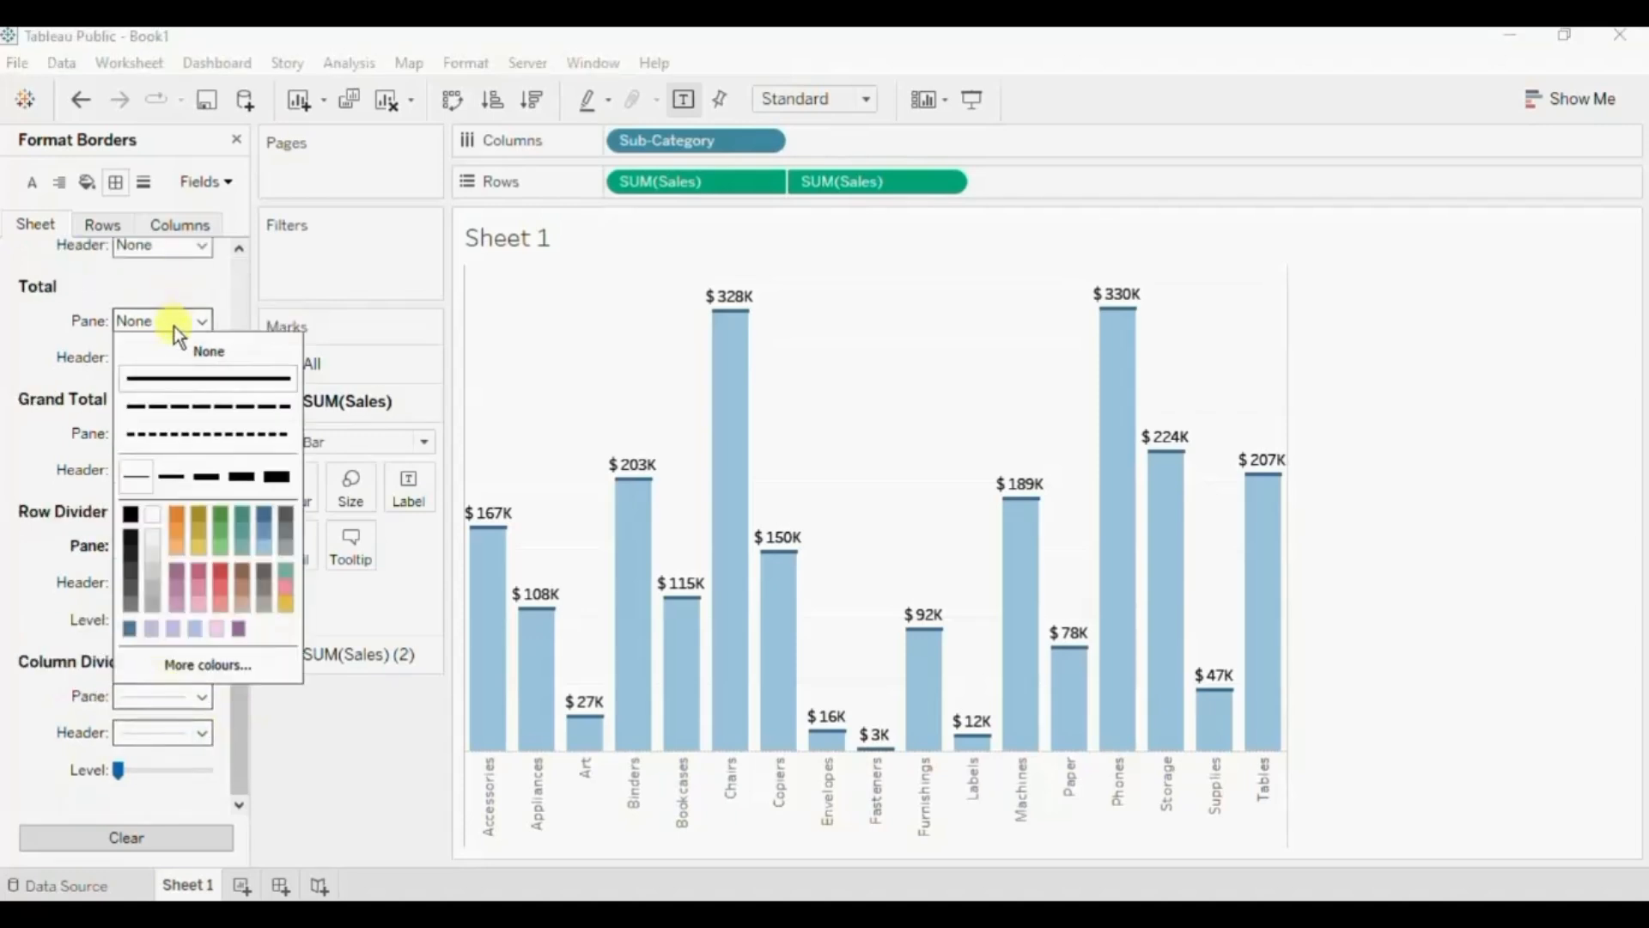
Set the grid lines and zero lines for the rows to None.
left_click(146, 185)
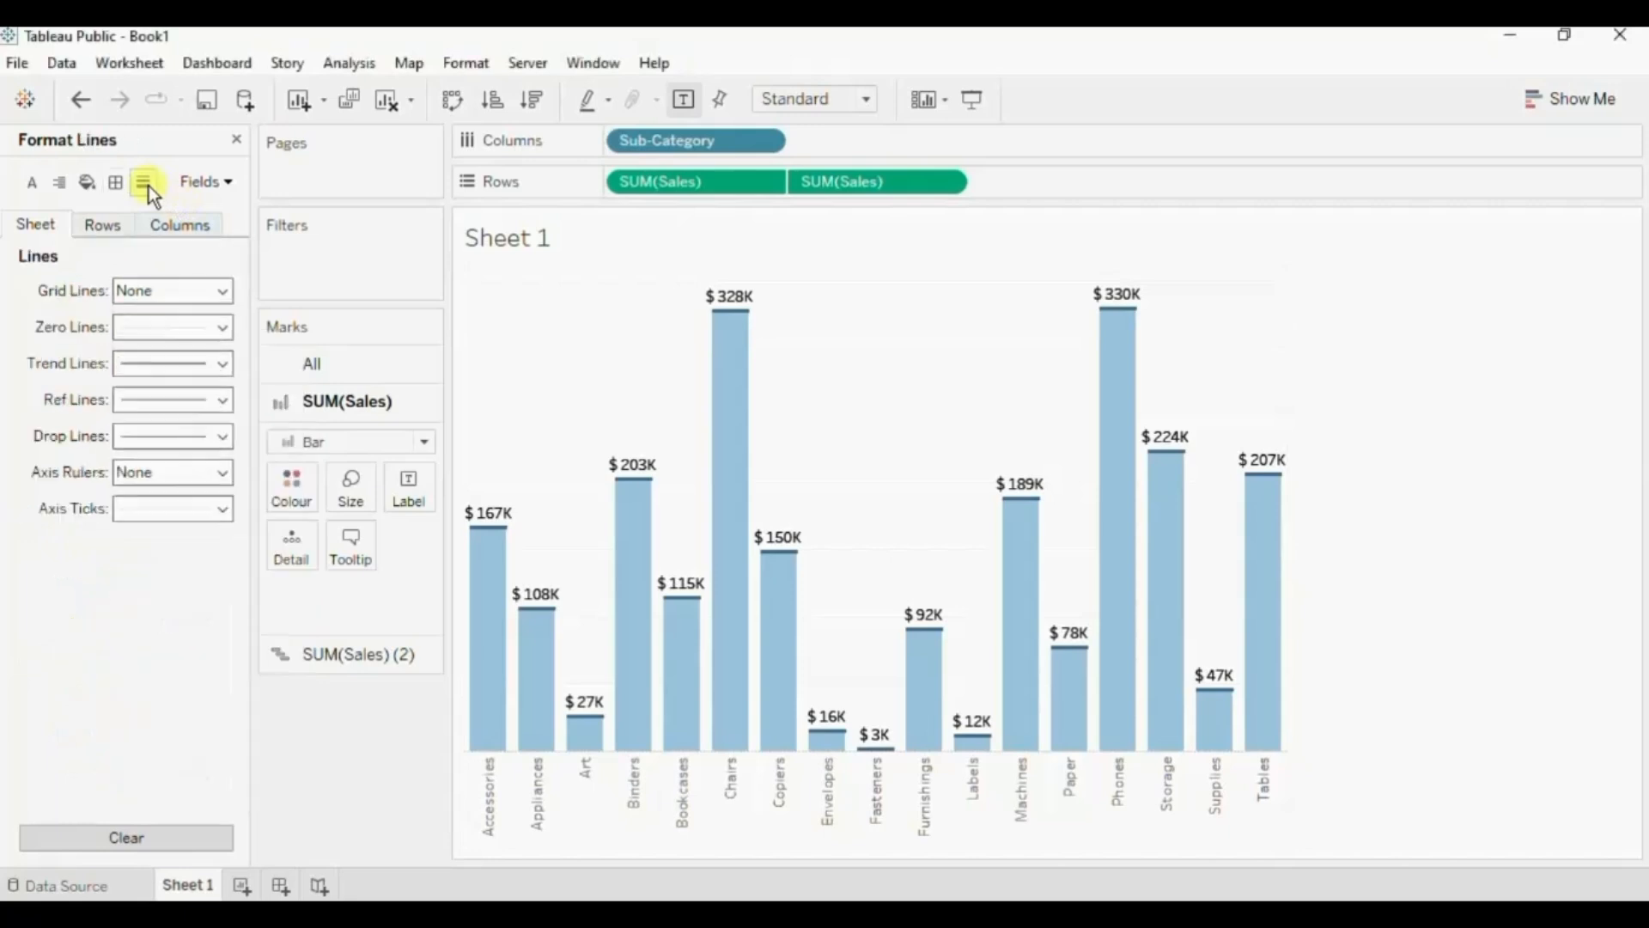
left_click(106, 222)
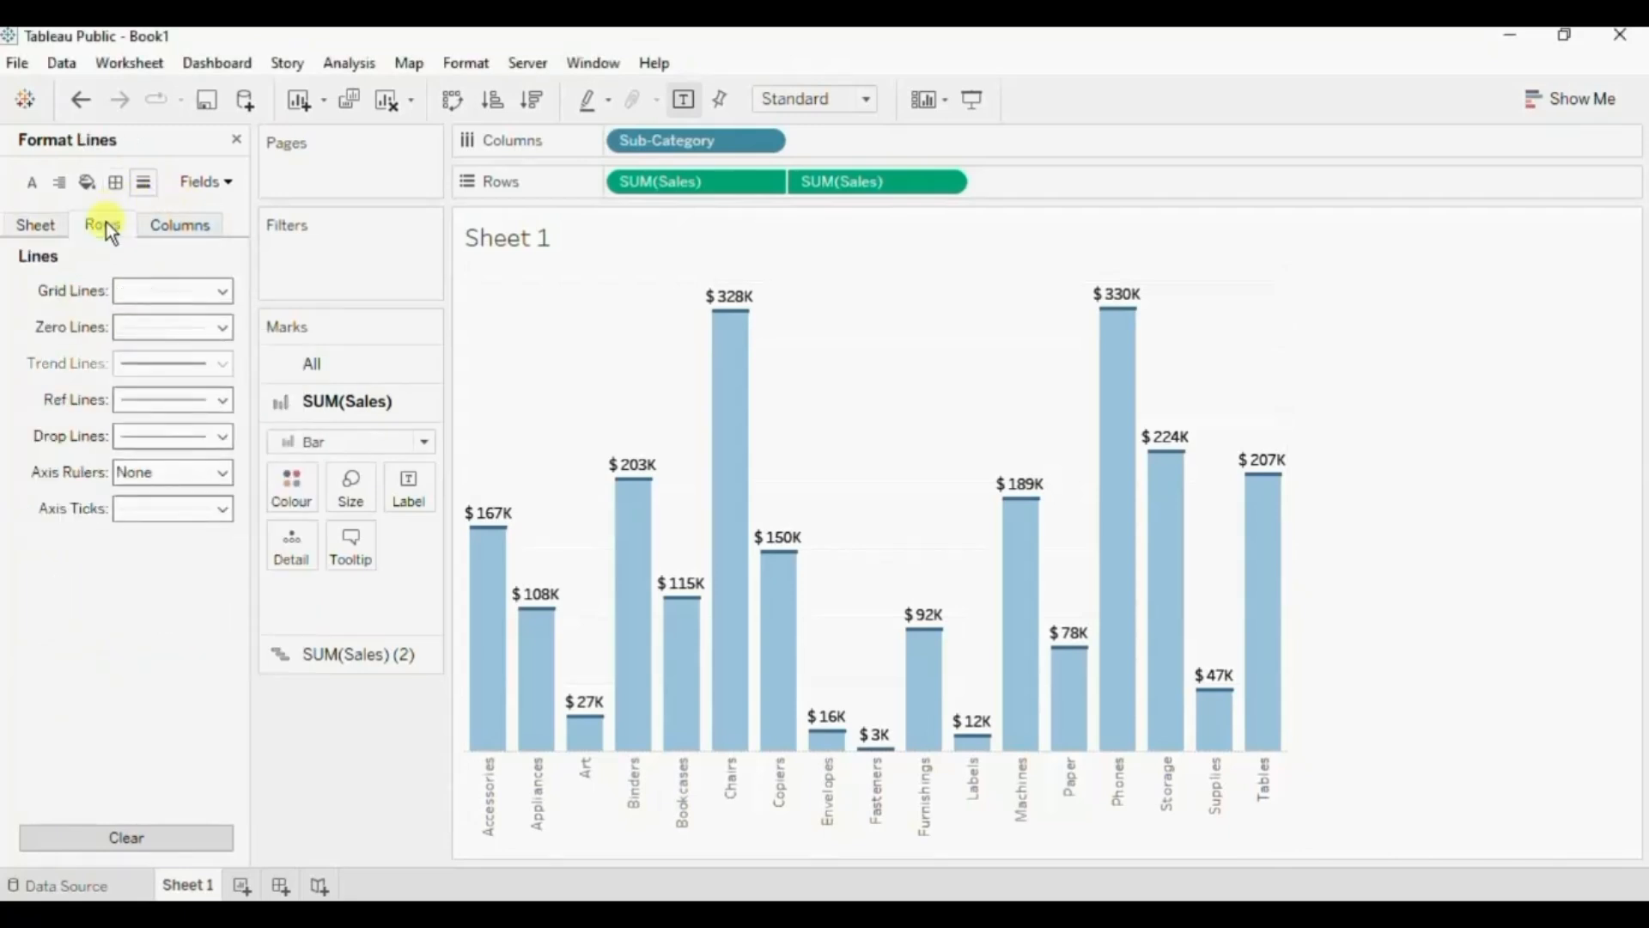
left_click(140, 295)
left_click(164, 322)
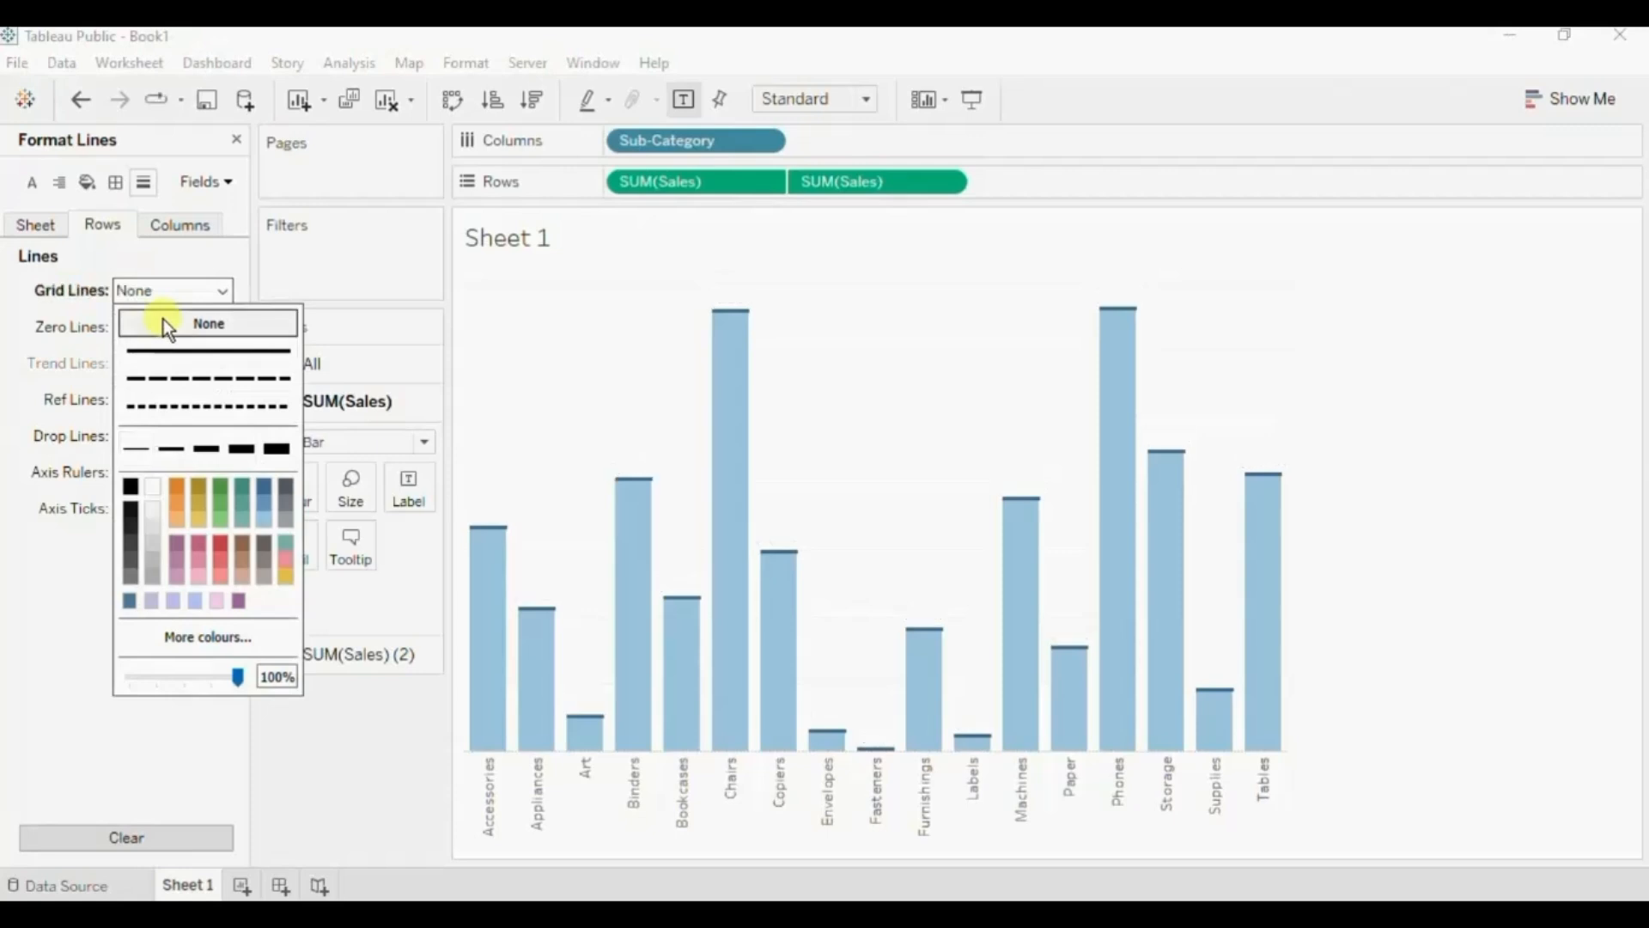
left_click(78, 328)
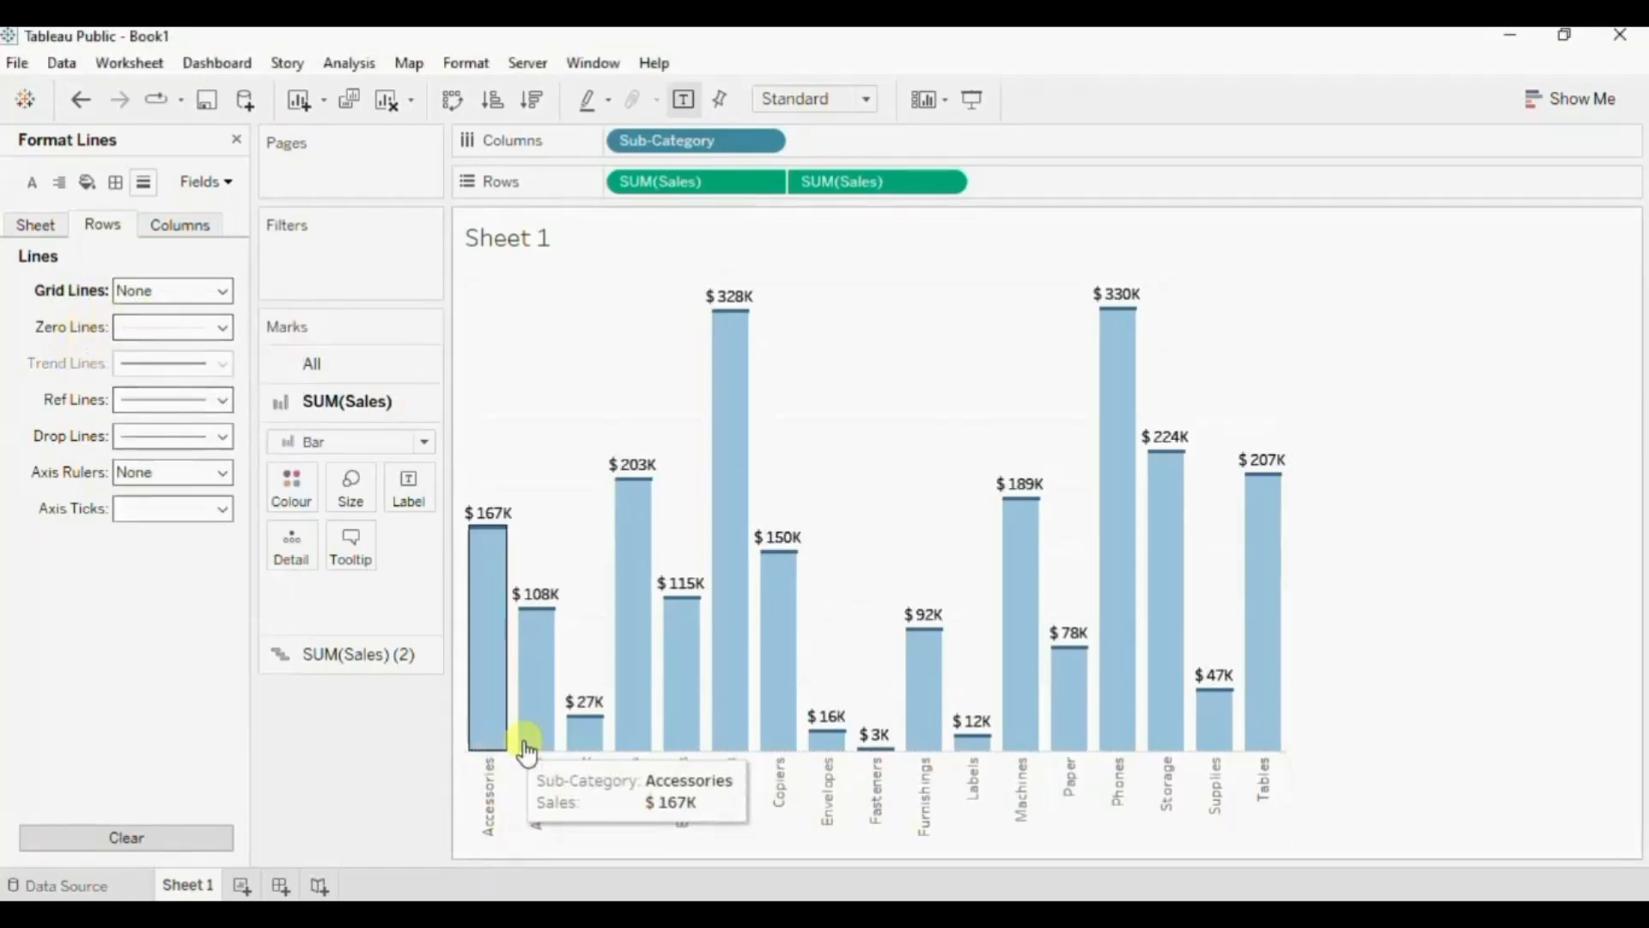
left_click(155, 330)
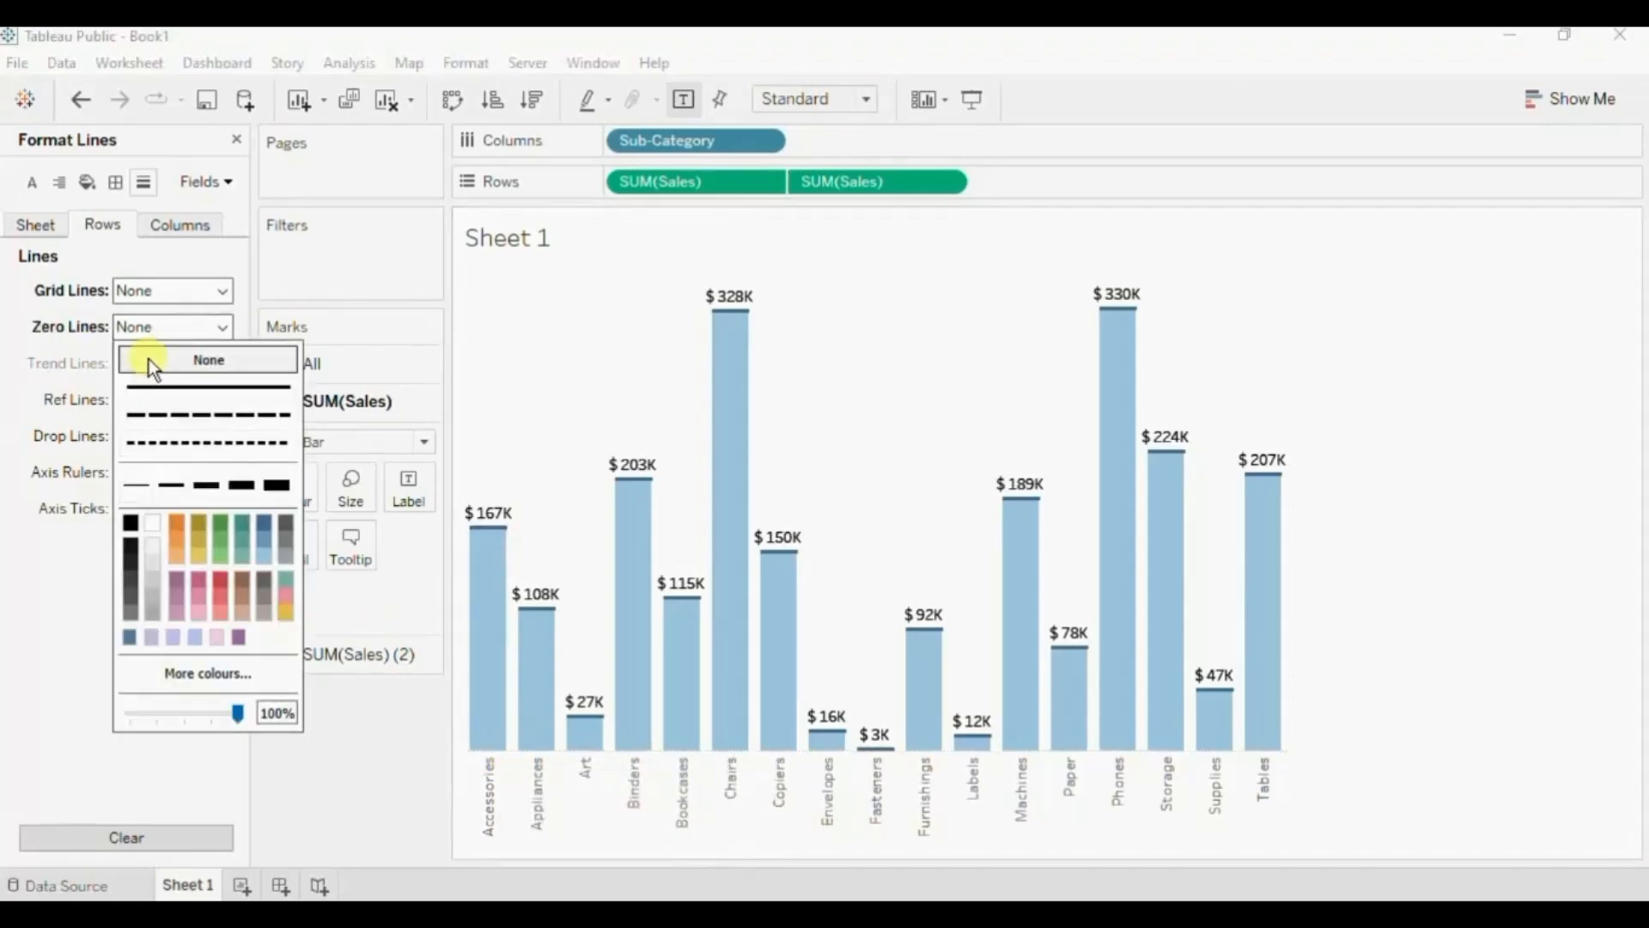
left_click(374, 798)
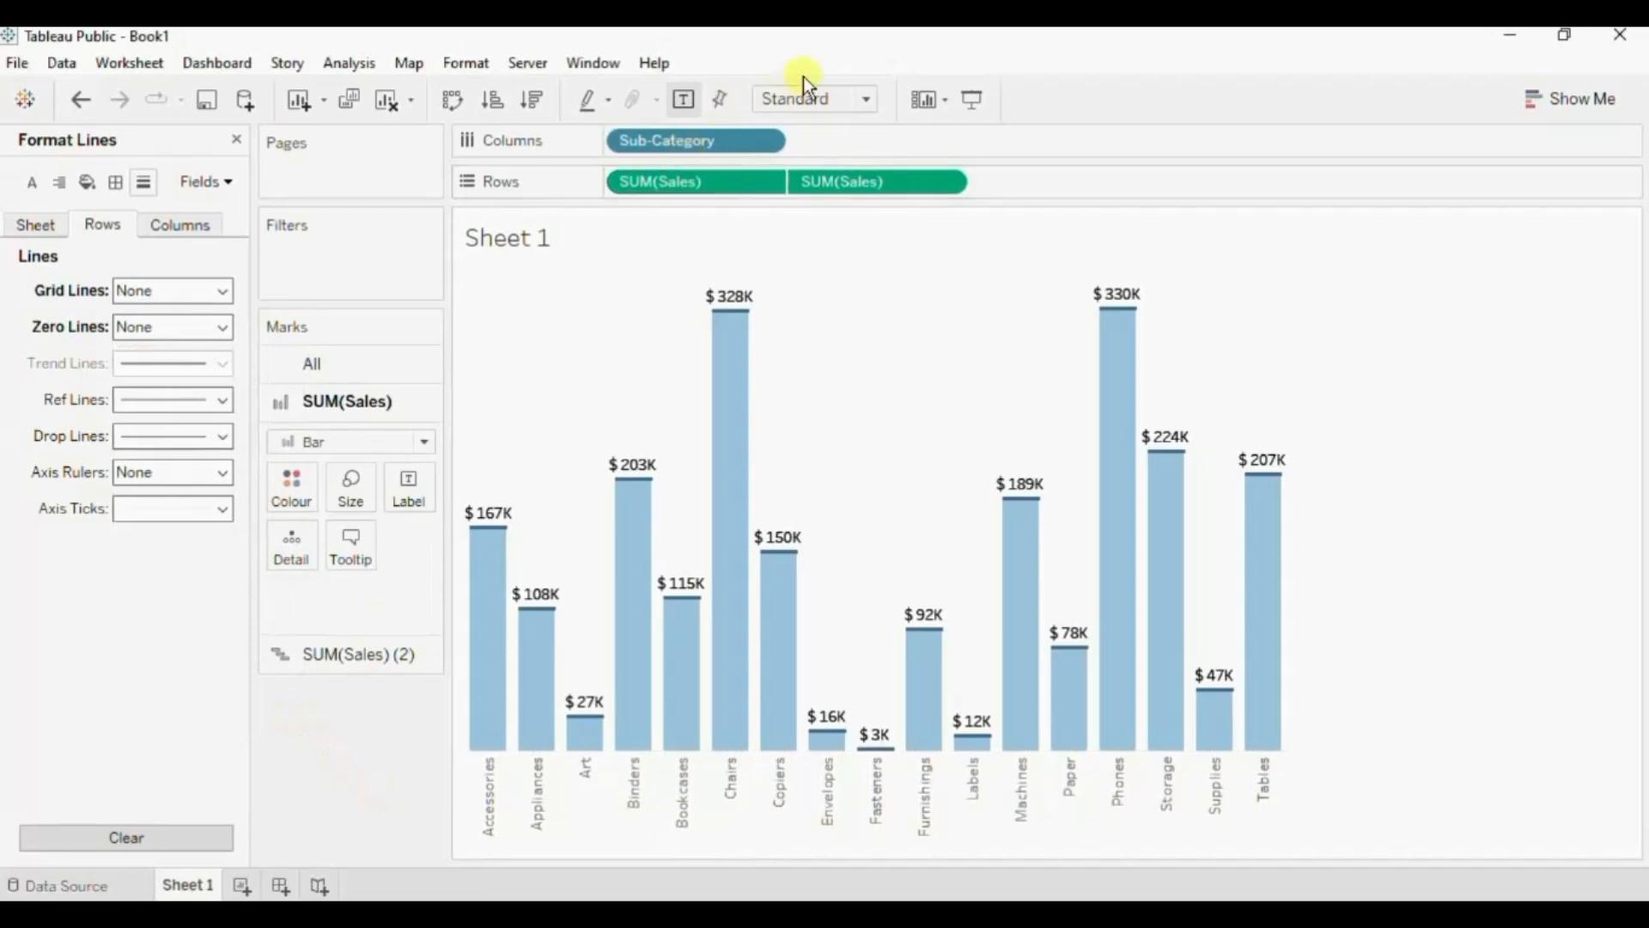
Fit the chart to Entire View.
left_click(856, 98)
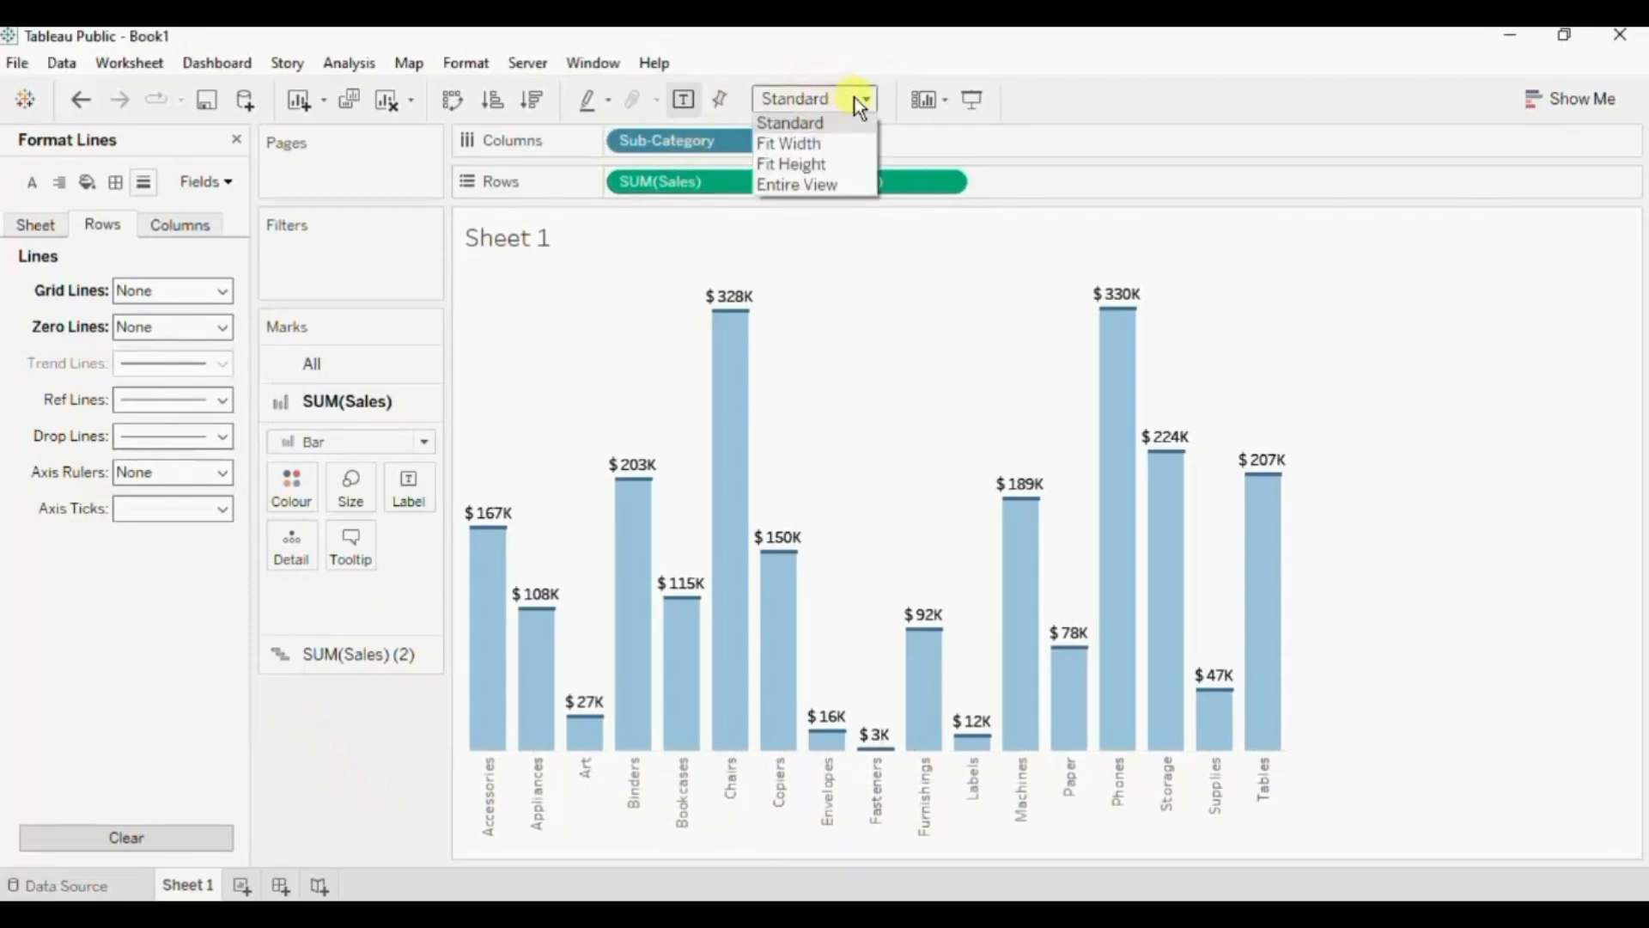
left_click(806, 188)
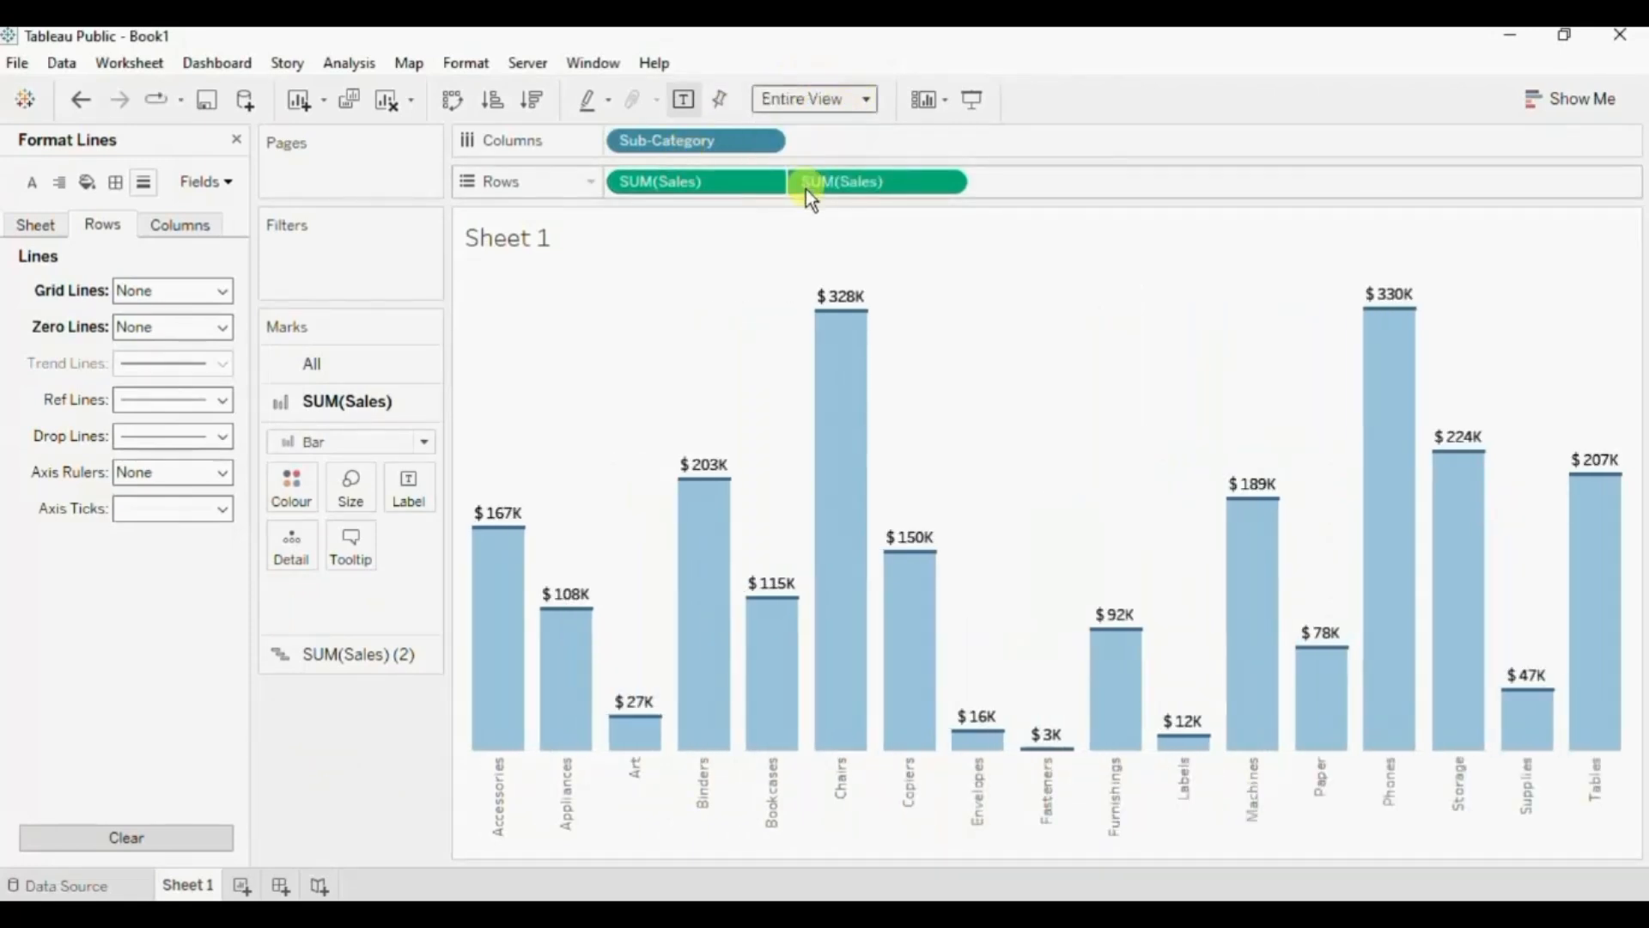